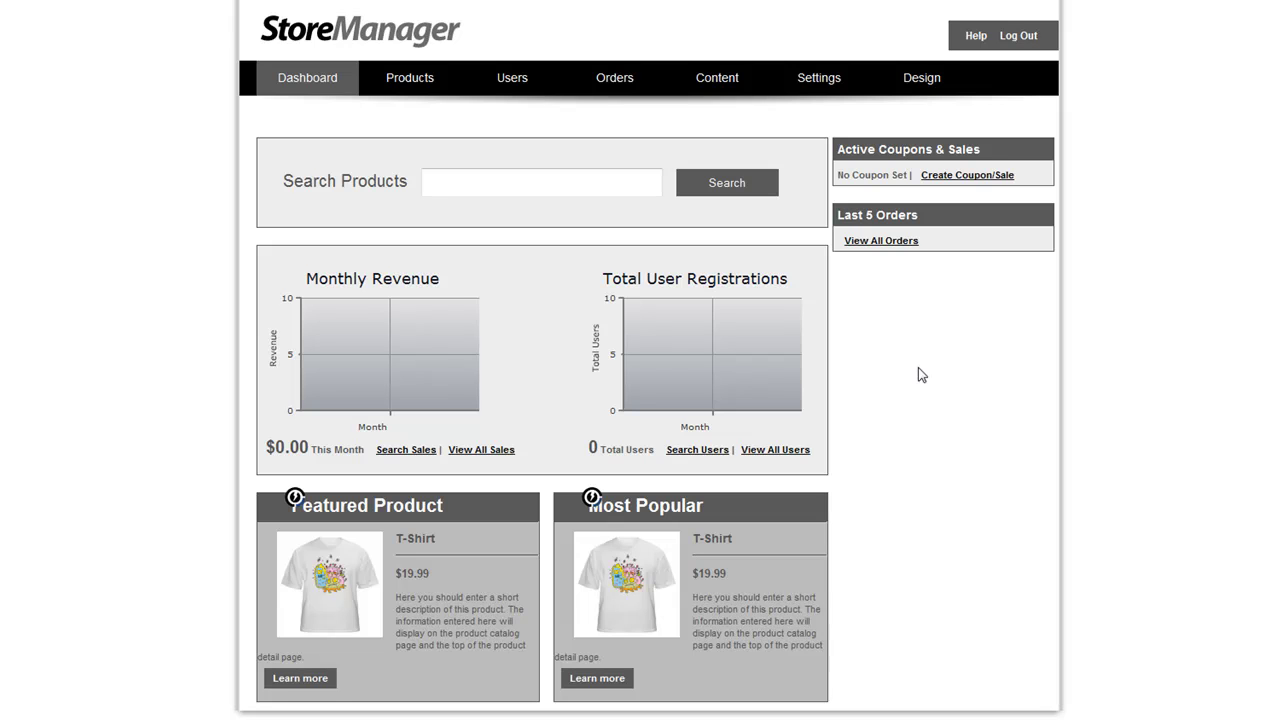
# Step: Start adding a new product from the Products menu
pyautogui.moveTo(437, 89)
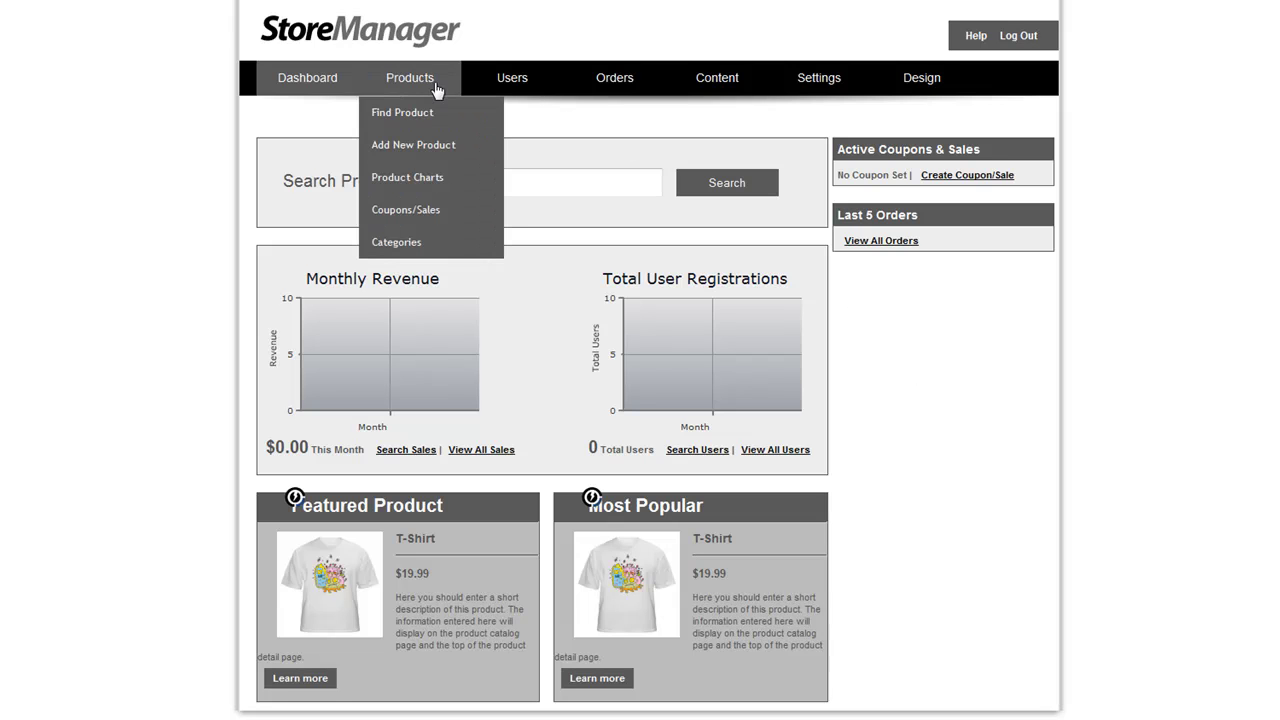
pyautogui.click(419, 143)
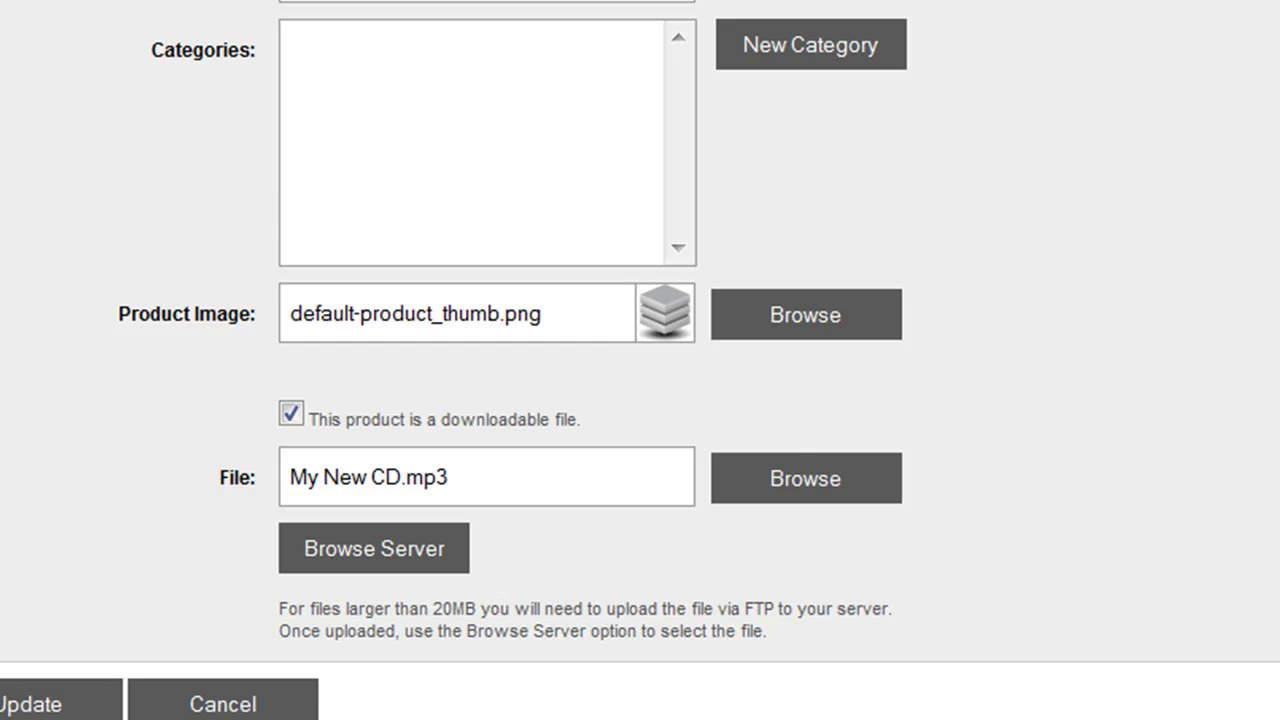
# Step: Change the product's Max Downloads limit from 0 to 5
pyautogui.scroll(-5, 488, 330)
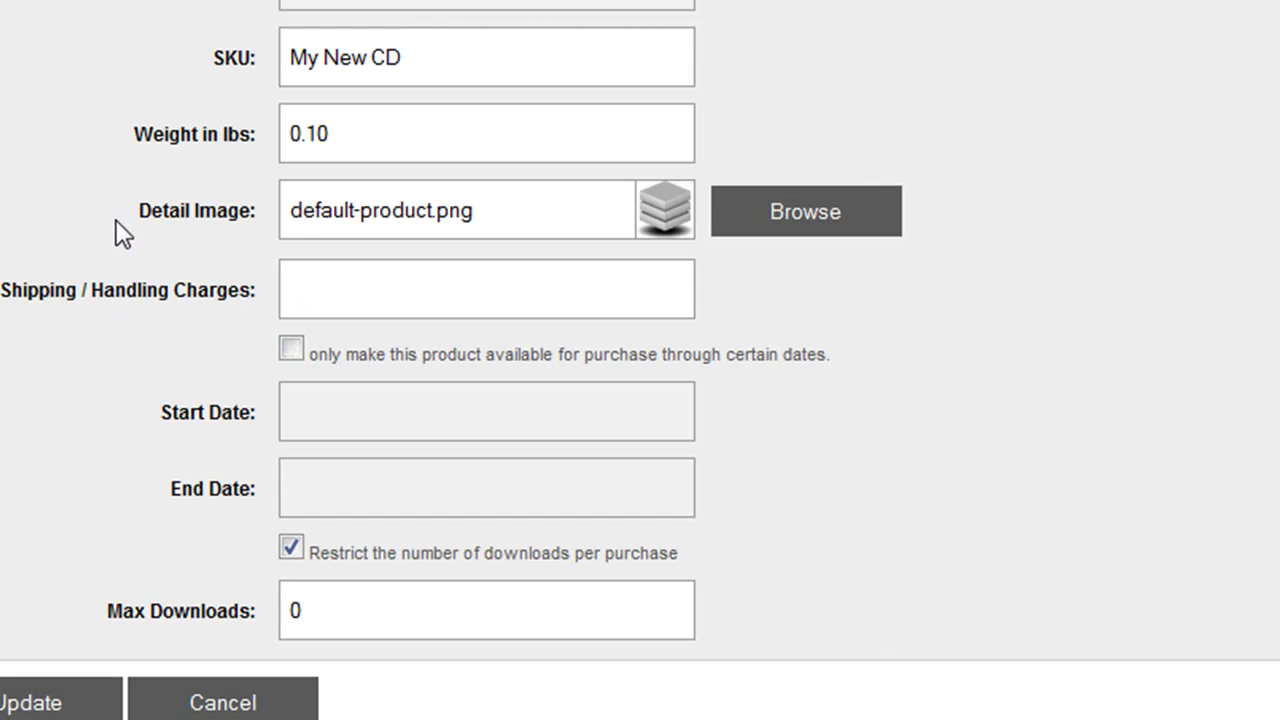
pyautogui.moveTo(314, 612); pyautogui.dragTo(200, 605)
pyautogui.write('5')
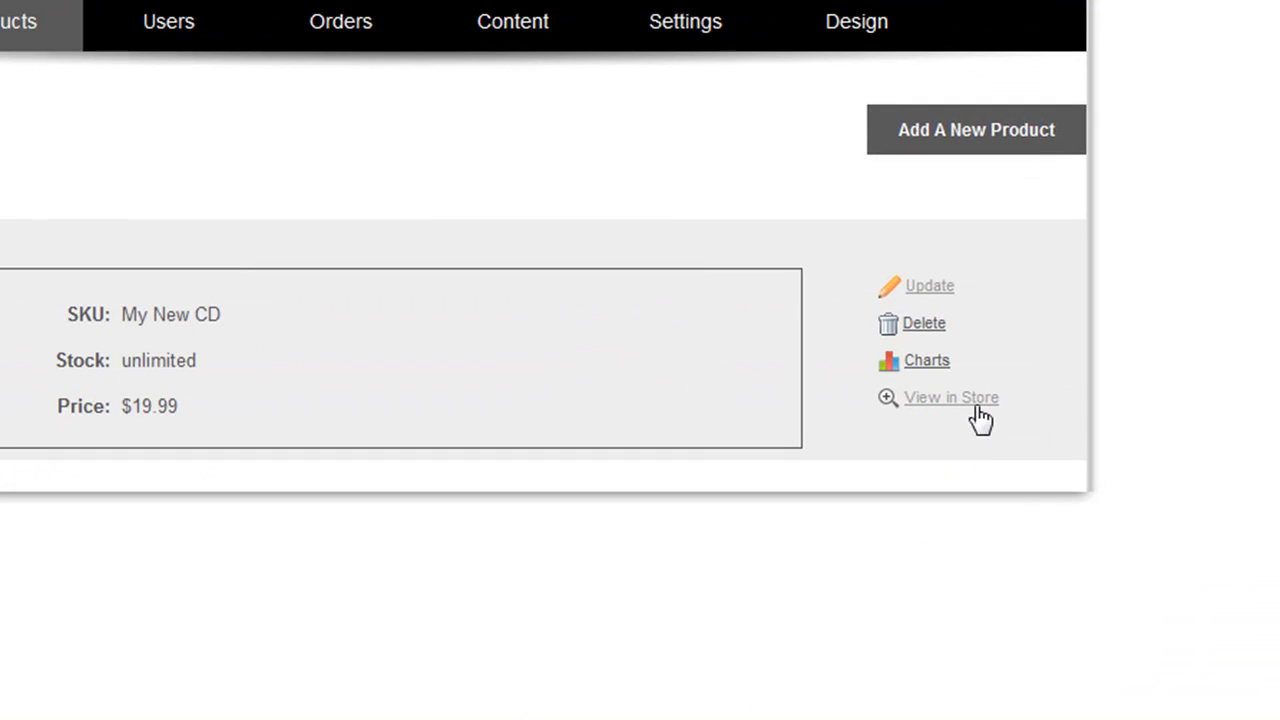
pyautogui.click(977, 408)
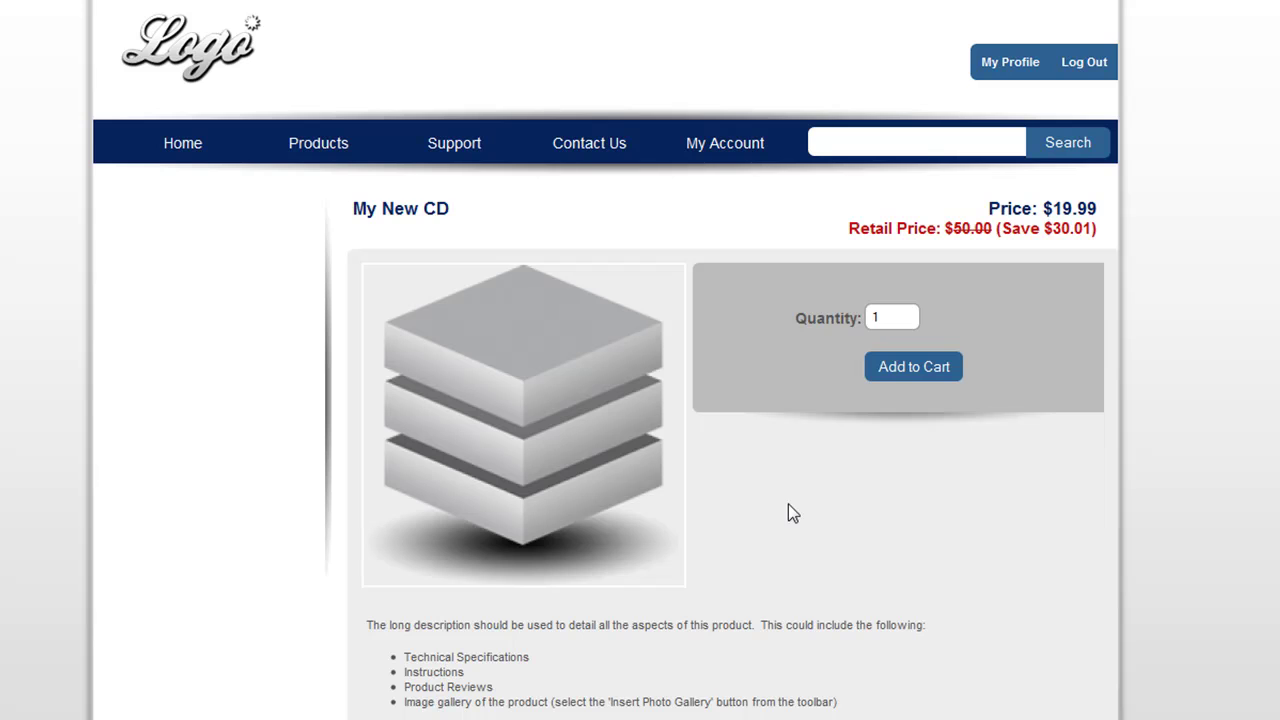
pyautogui.click(337, 2)
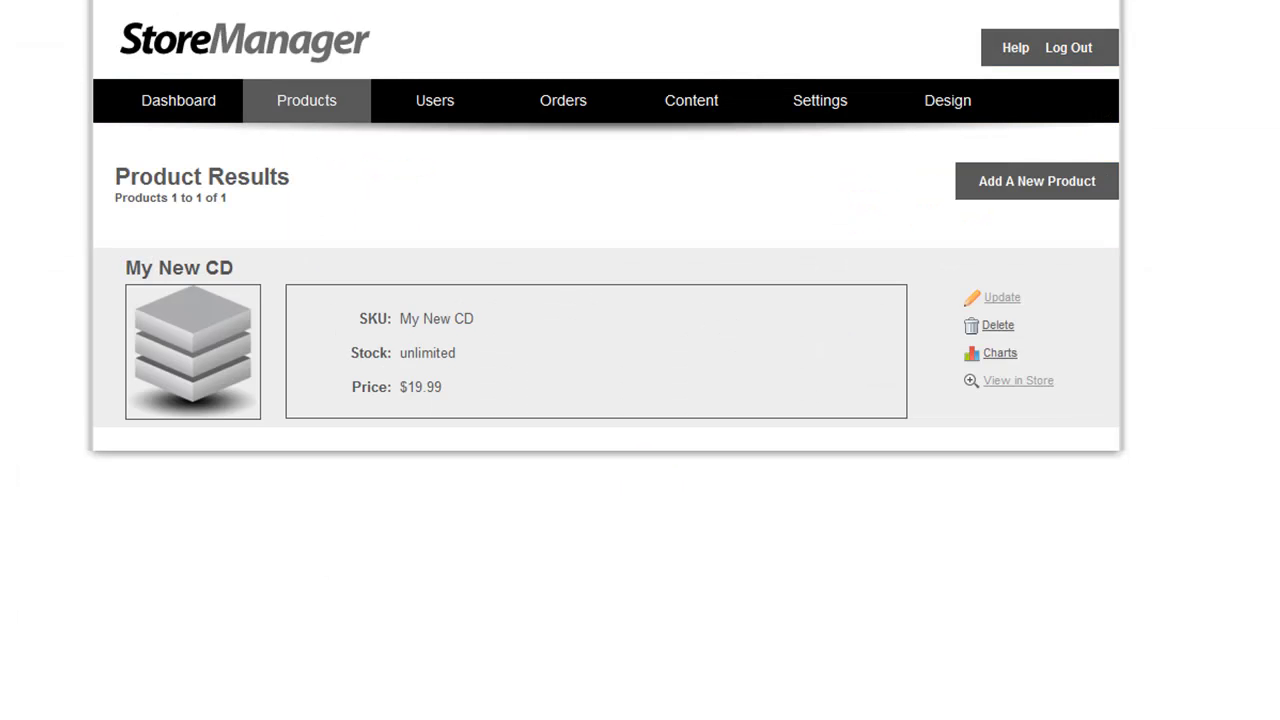
# Step: Open the Content section showing Custom Pages like Return Policy and Shipping, plus Footer Pages
pyautogui.moveTo(677, 108)
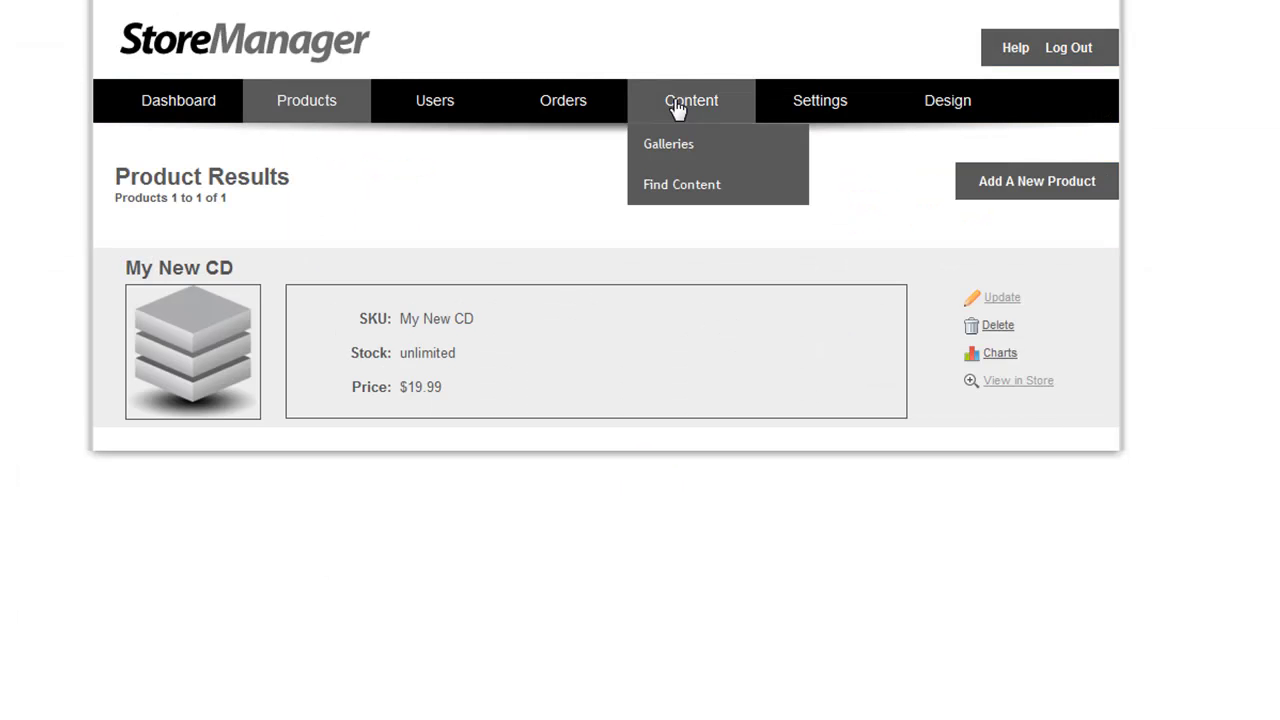
pyautogui.click(677, 108)
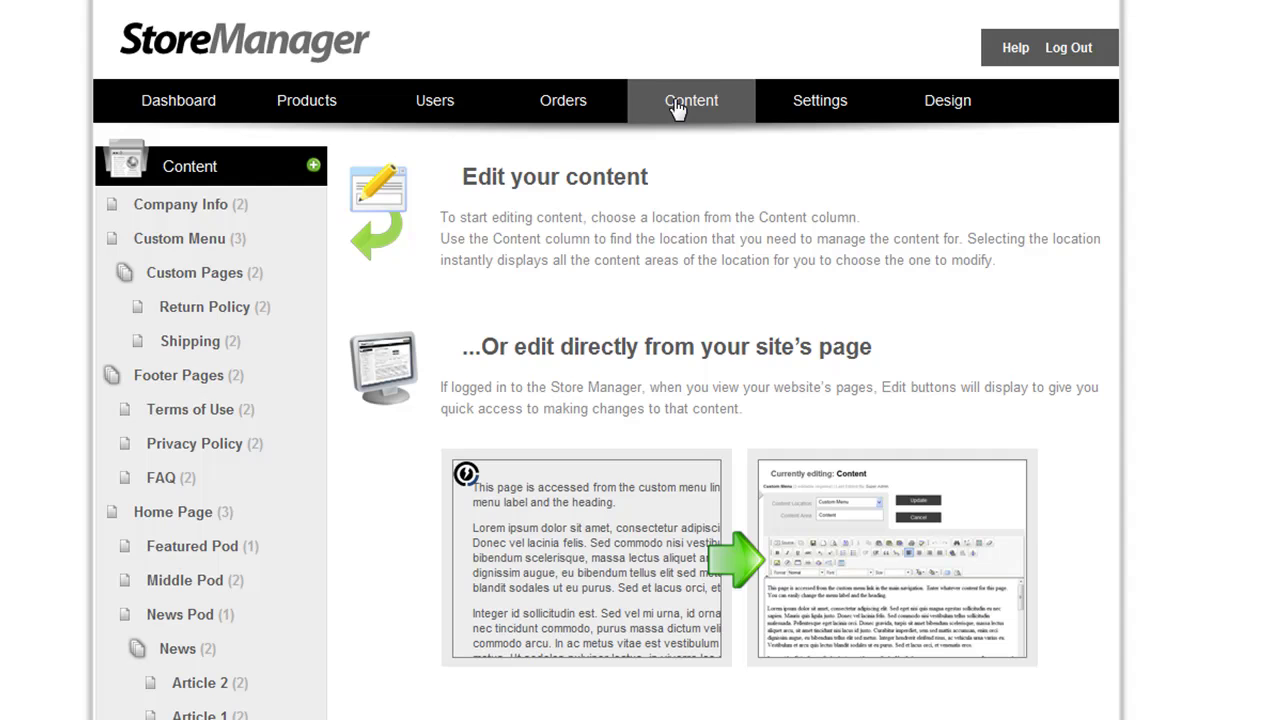
pyautogui.moveTo(677, 117)
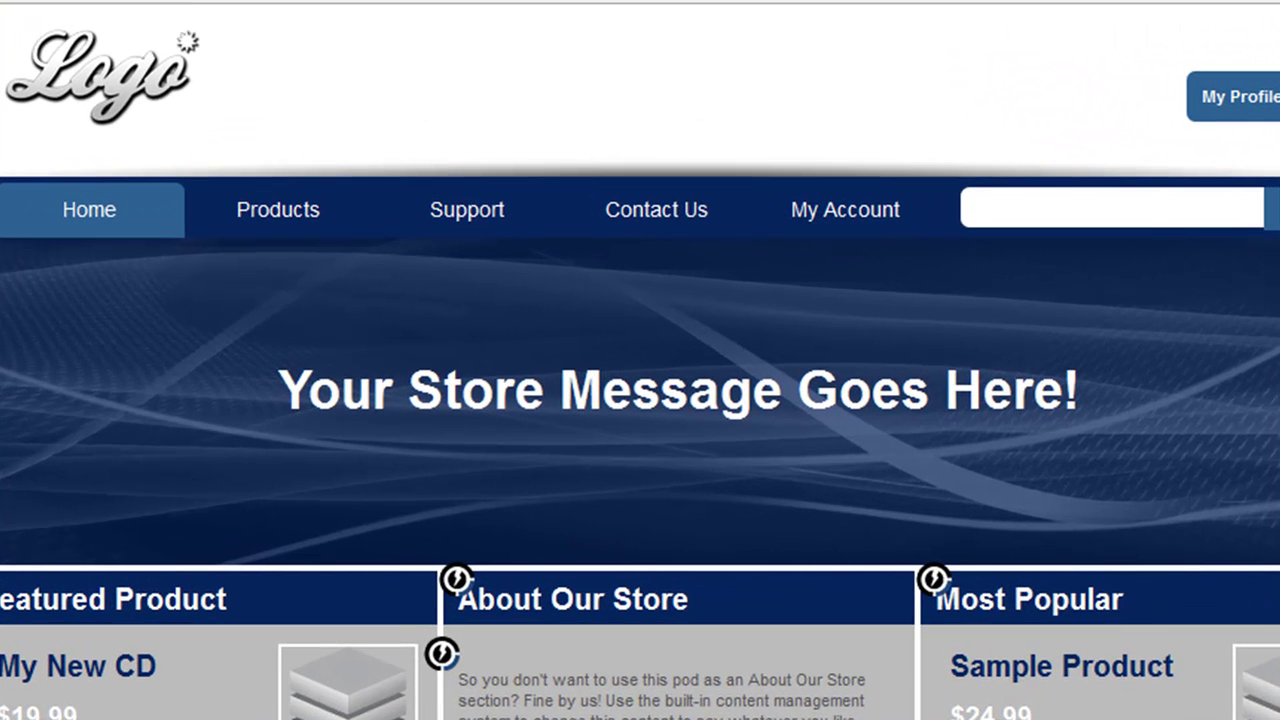
pyautogui.moveTo(537, 220)
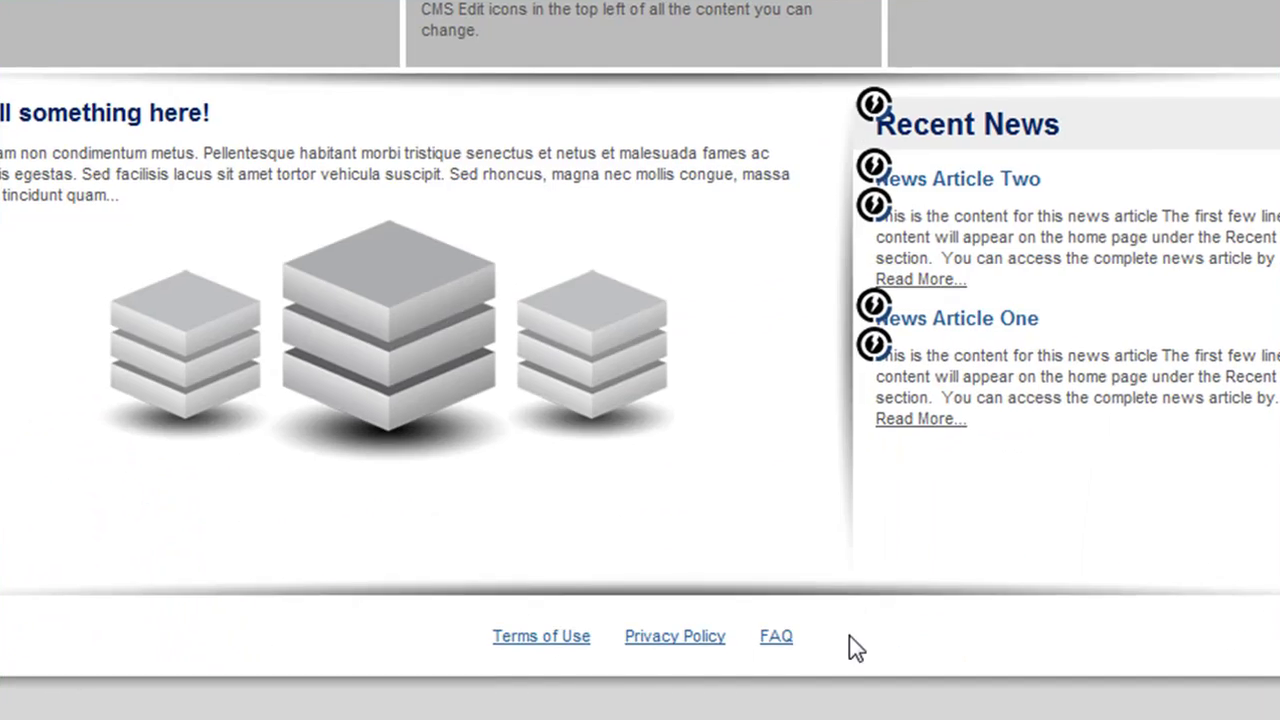
pyautogui.moveTo(849, 646); pyautogui.dragTo(474, 646)
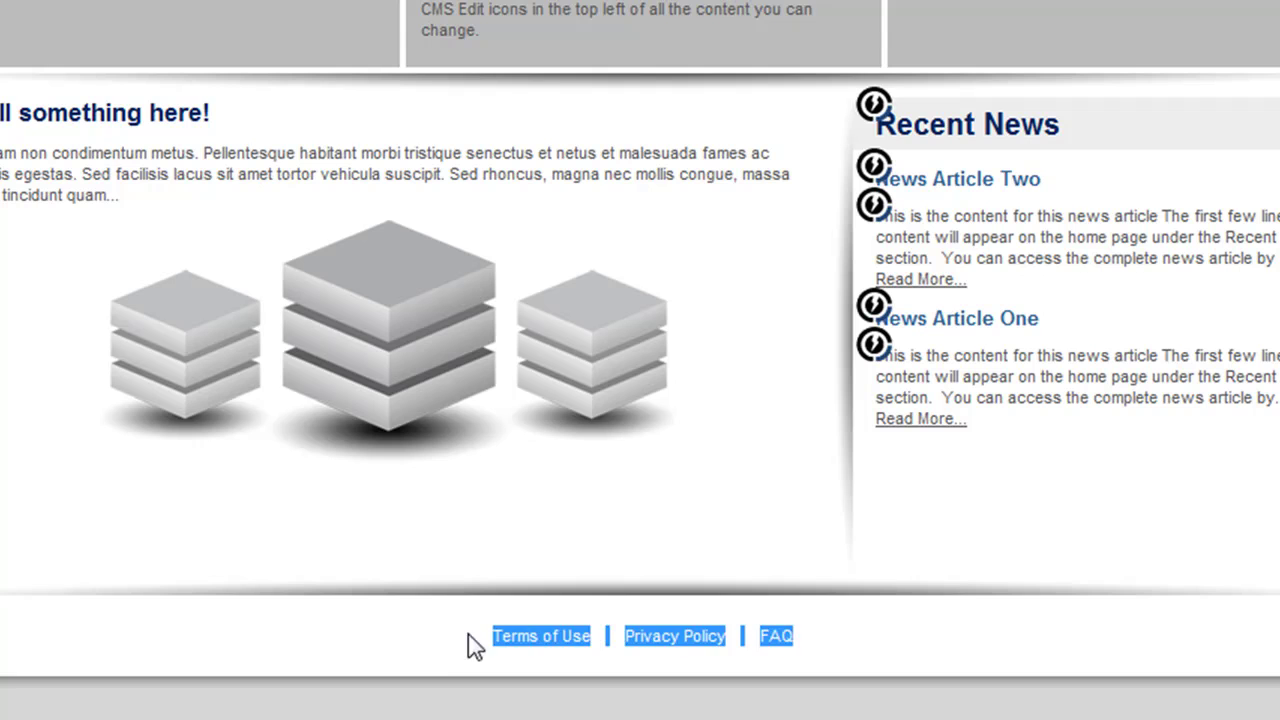
pyautogui.click(421, 658)
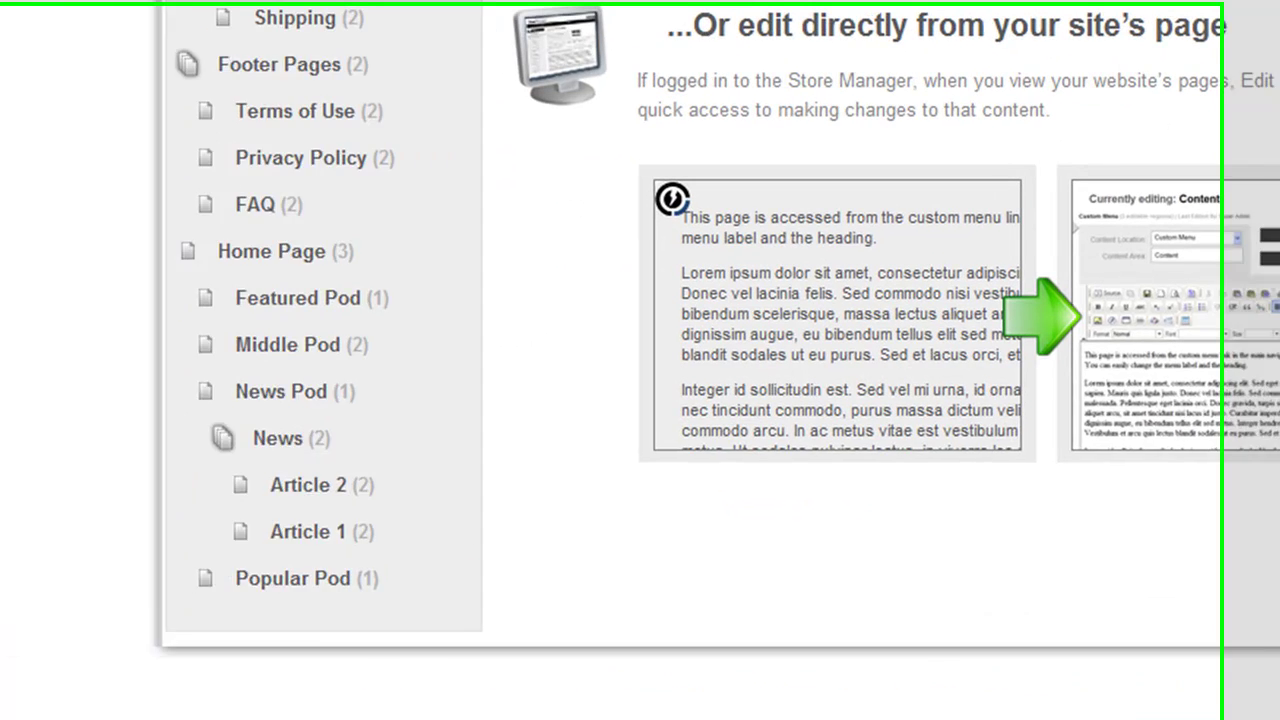
pyautogui.moveTo(336, 455)
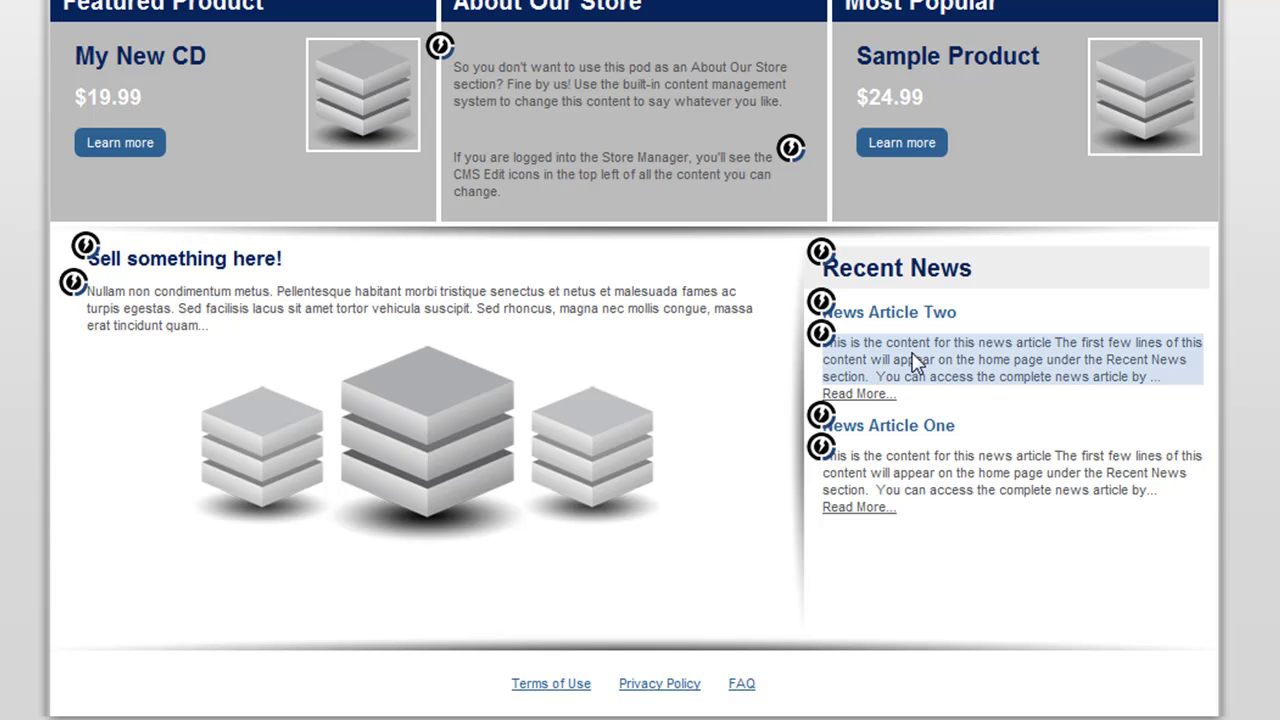
pyautogui.click(871, 396)
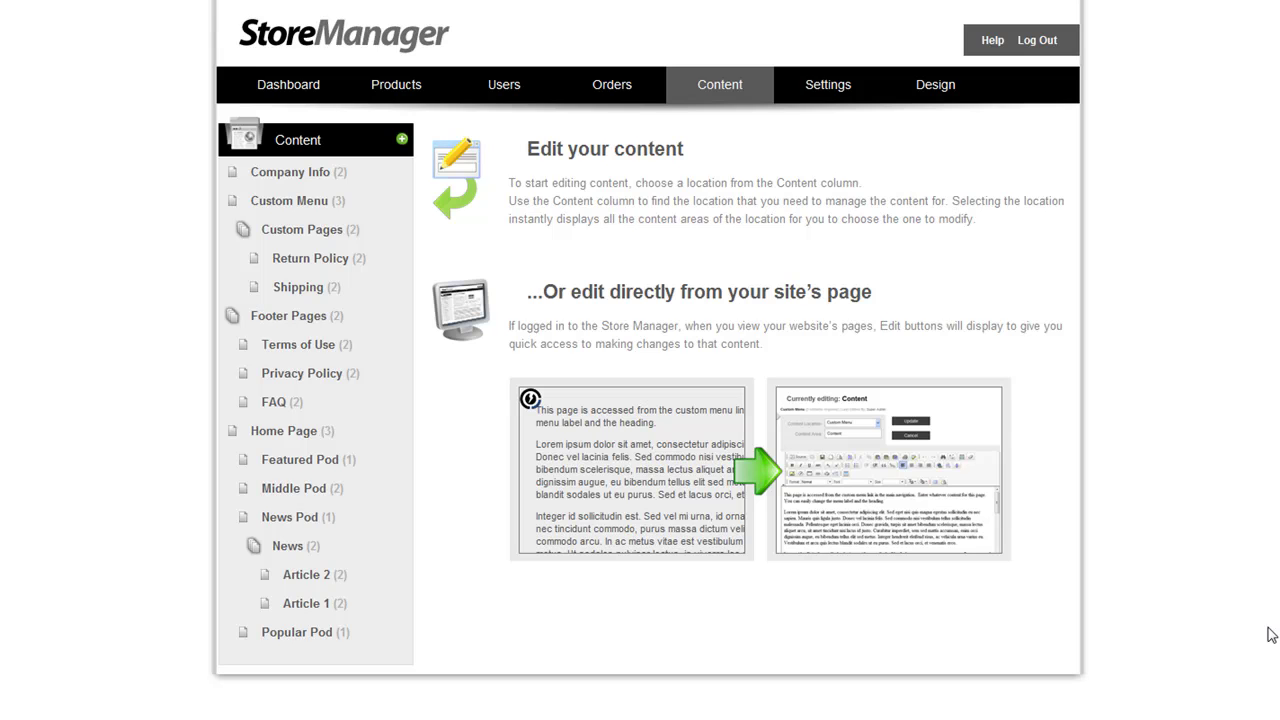
# Step: Insert My New Gallery into the long description with the Tiny Ribbon + Lightbox design and light theme
pyautogui.moveTo(712, 103)
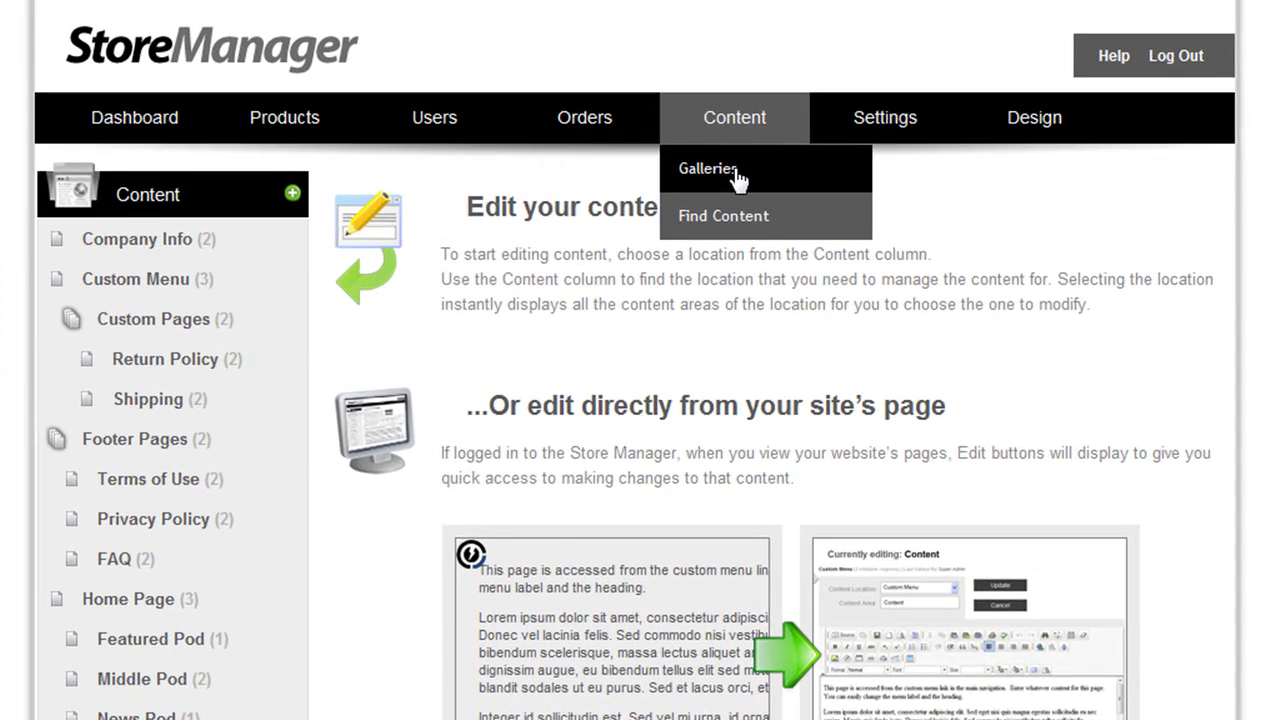
pyautogui.click(731, 164)
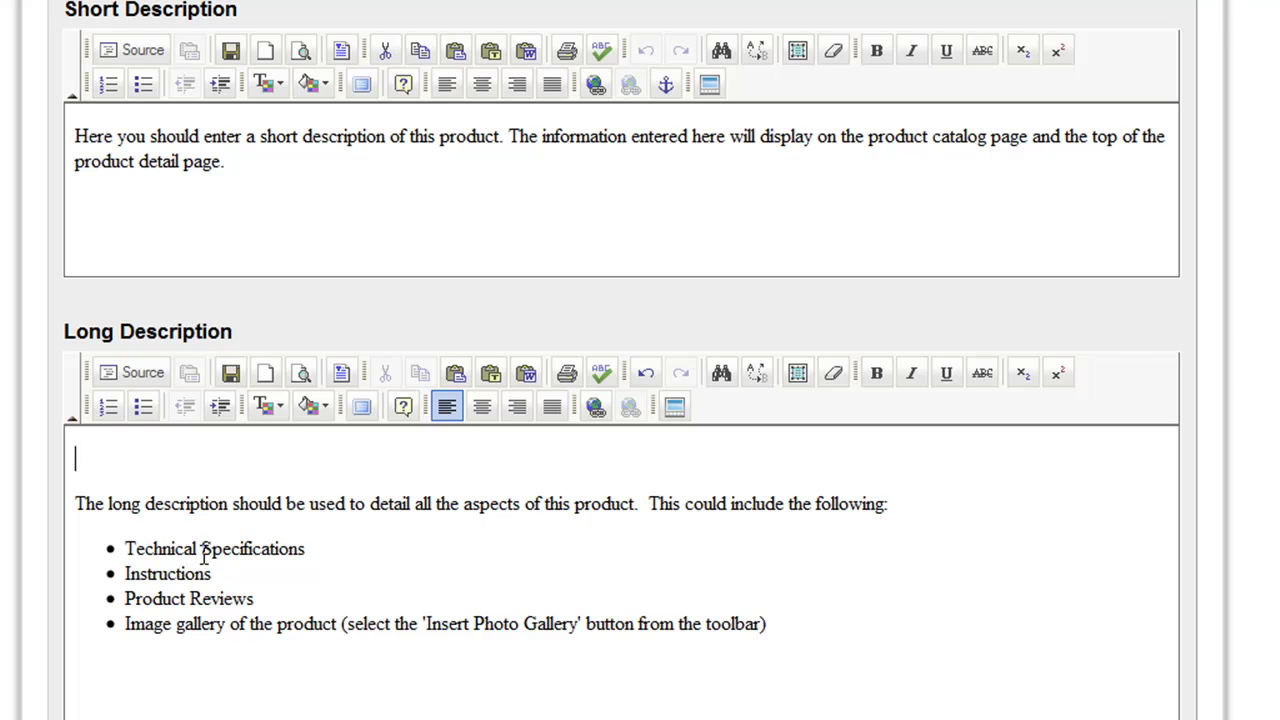
pyautogui.click(674, 408)
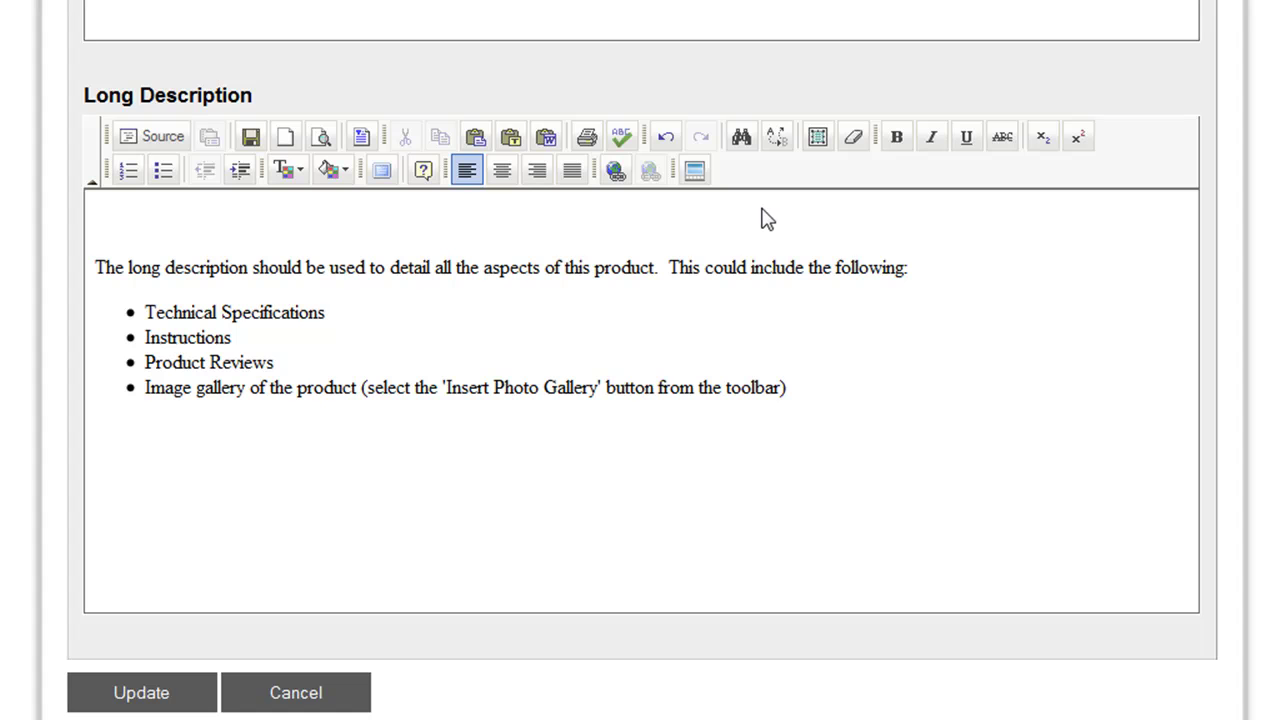
pyautogui.click(706, 177)
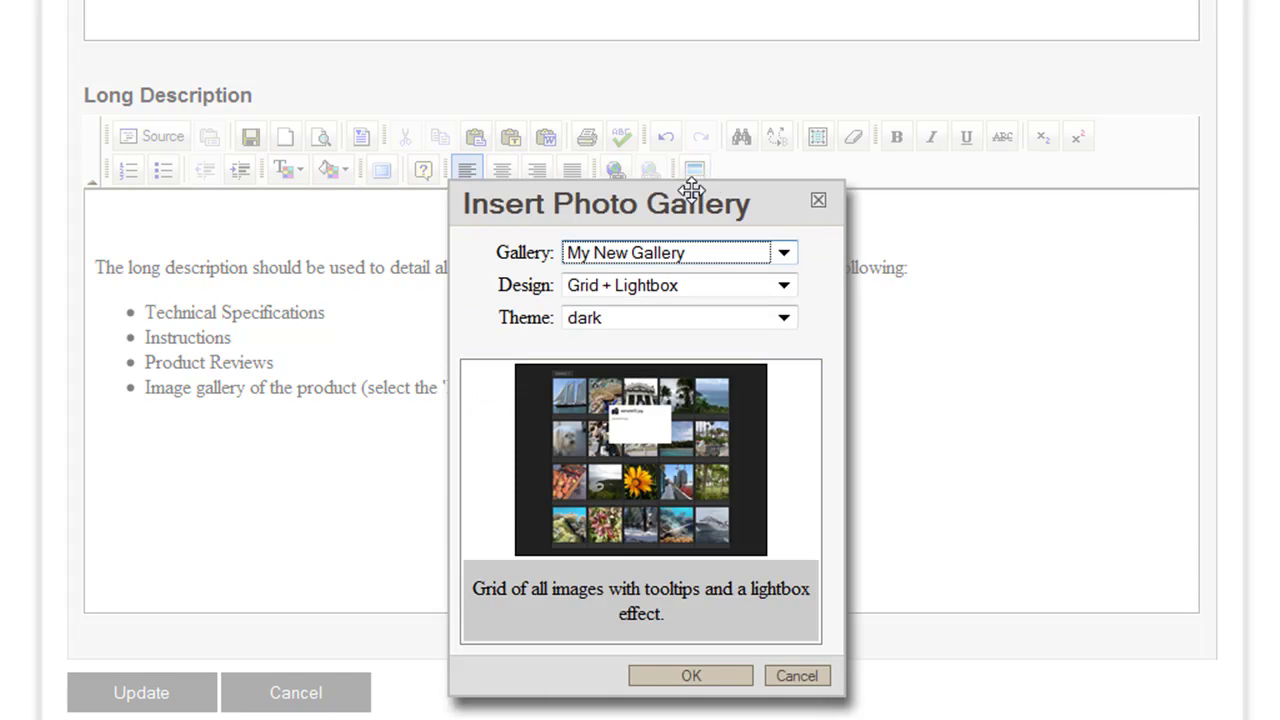
pyautogui.click(784, 285)
pyautogui.click(705, 361)
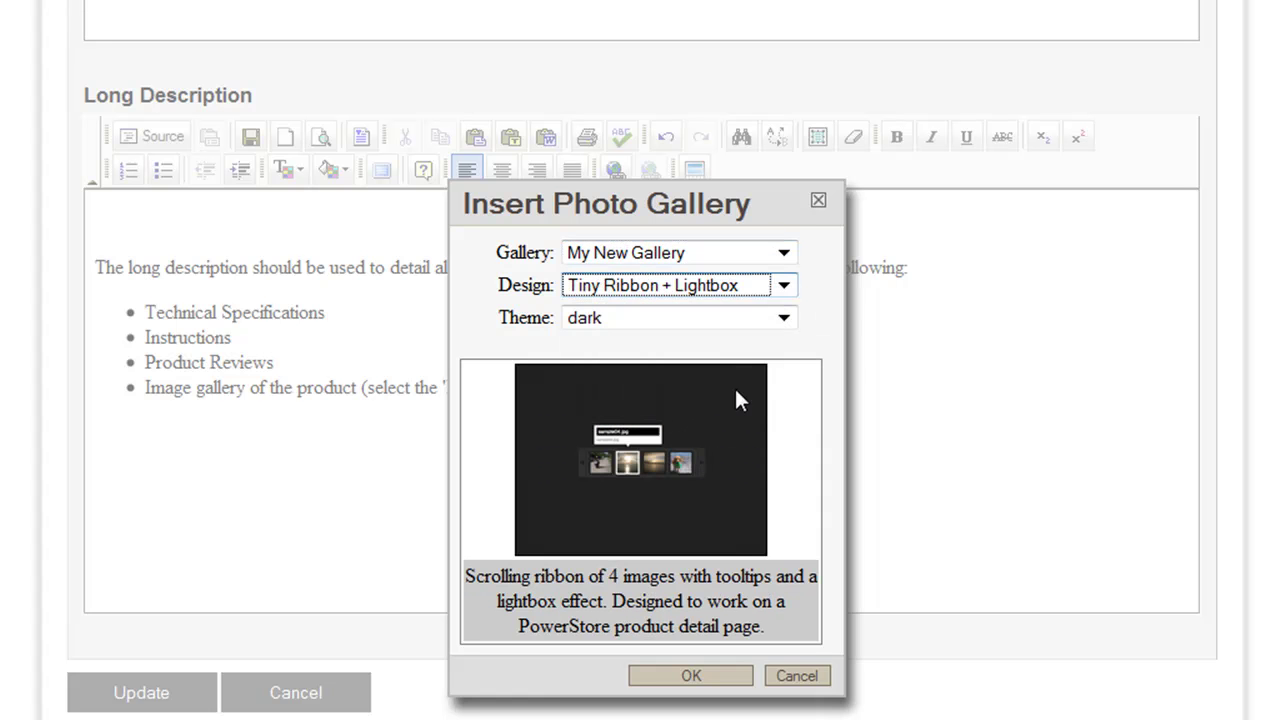
pyautogui.click(786, 322)
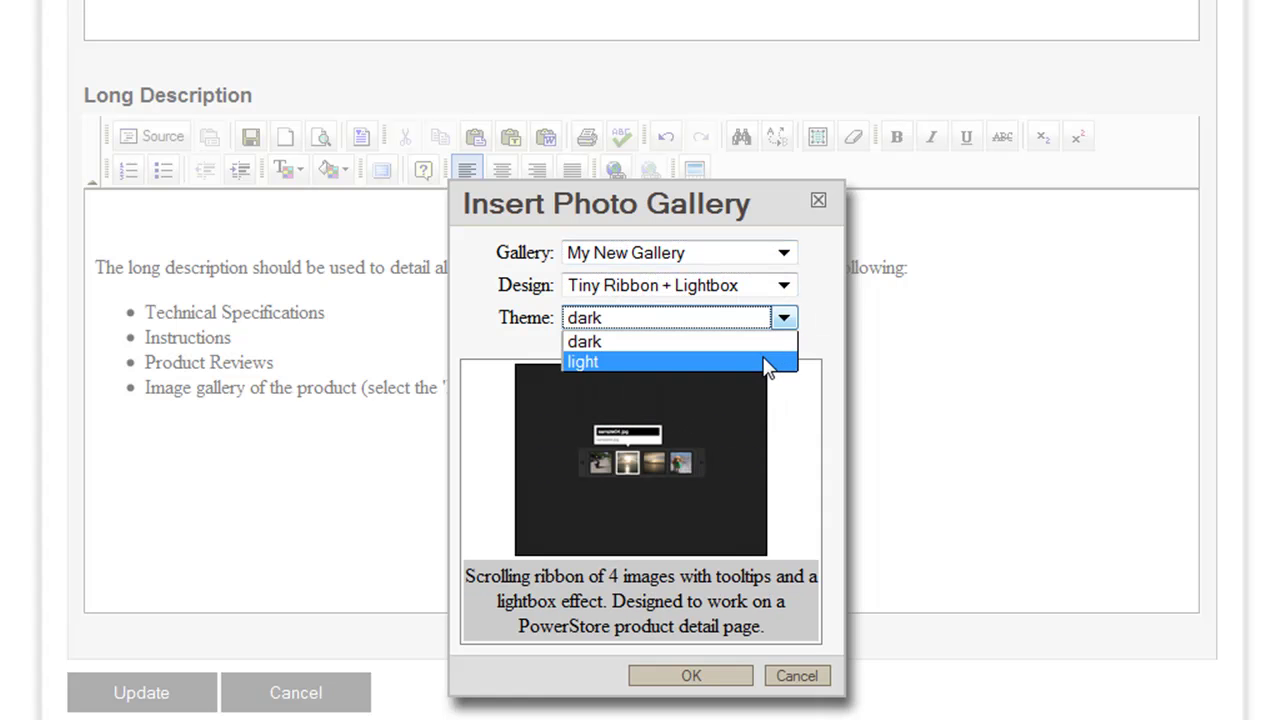
pyautogui.click(760, 362)
pyautogui.click(700, 677)
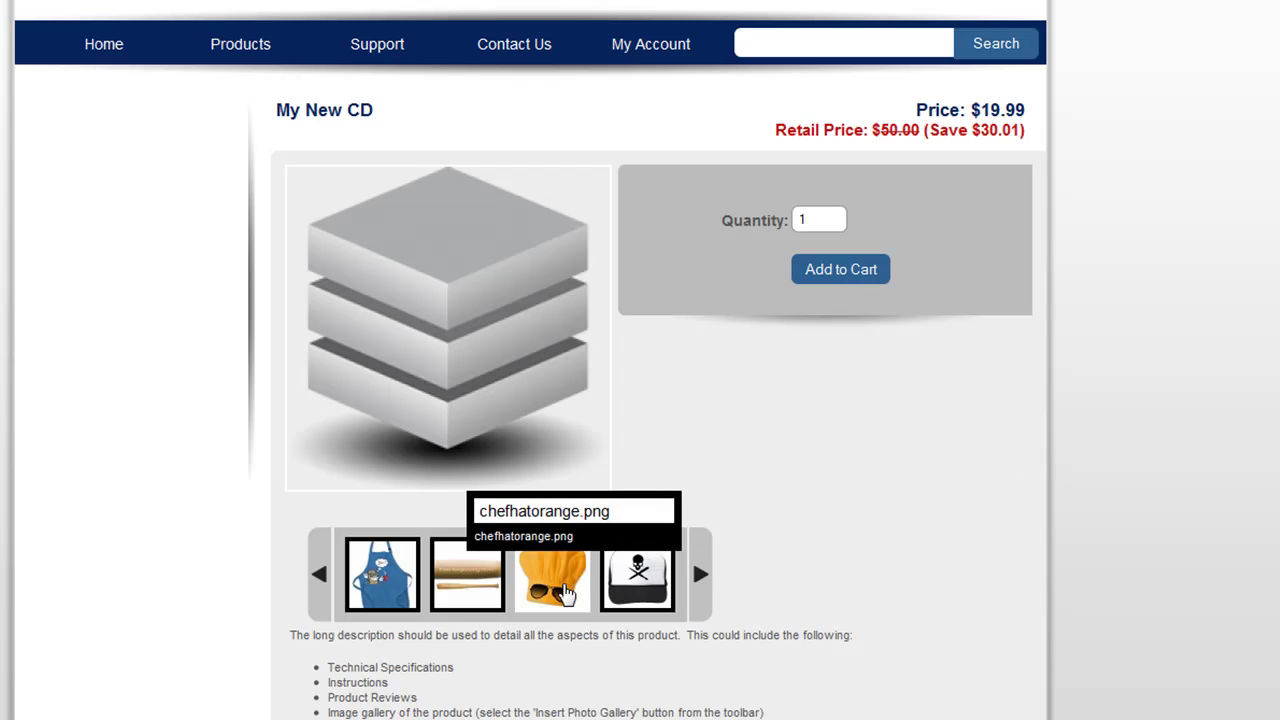
# Step: Preview the orange chef hat photo enlarged on the storefront, close it, and return to the Dashboard
pyautogui.click(564, 592)
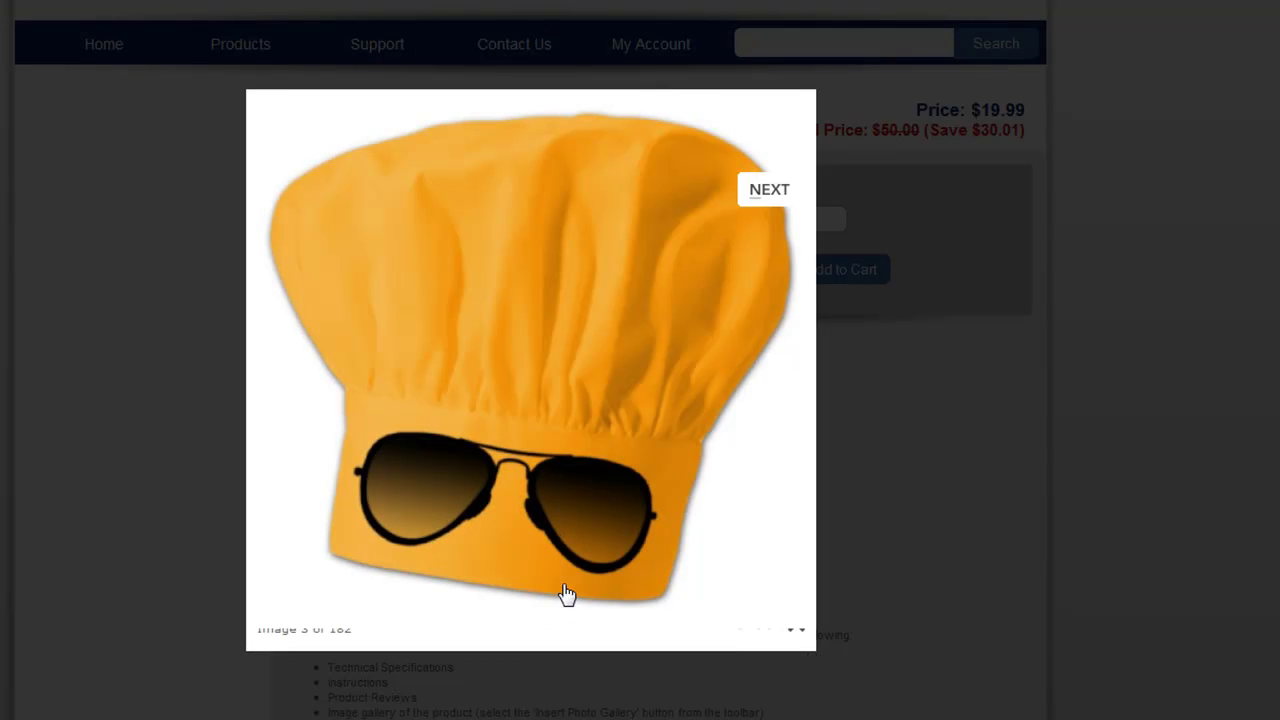
pyautogui.click(778, 648)
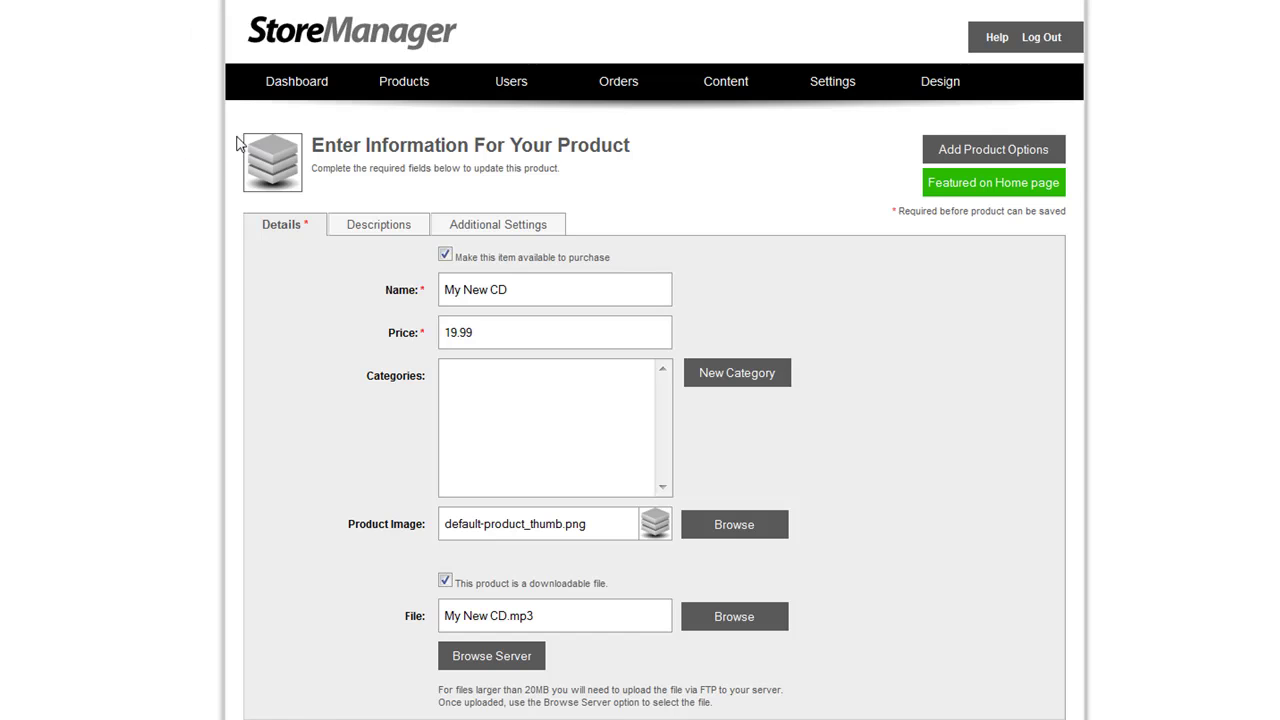
pyautogui.click(296, 81)
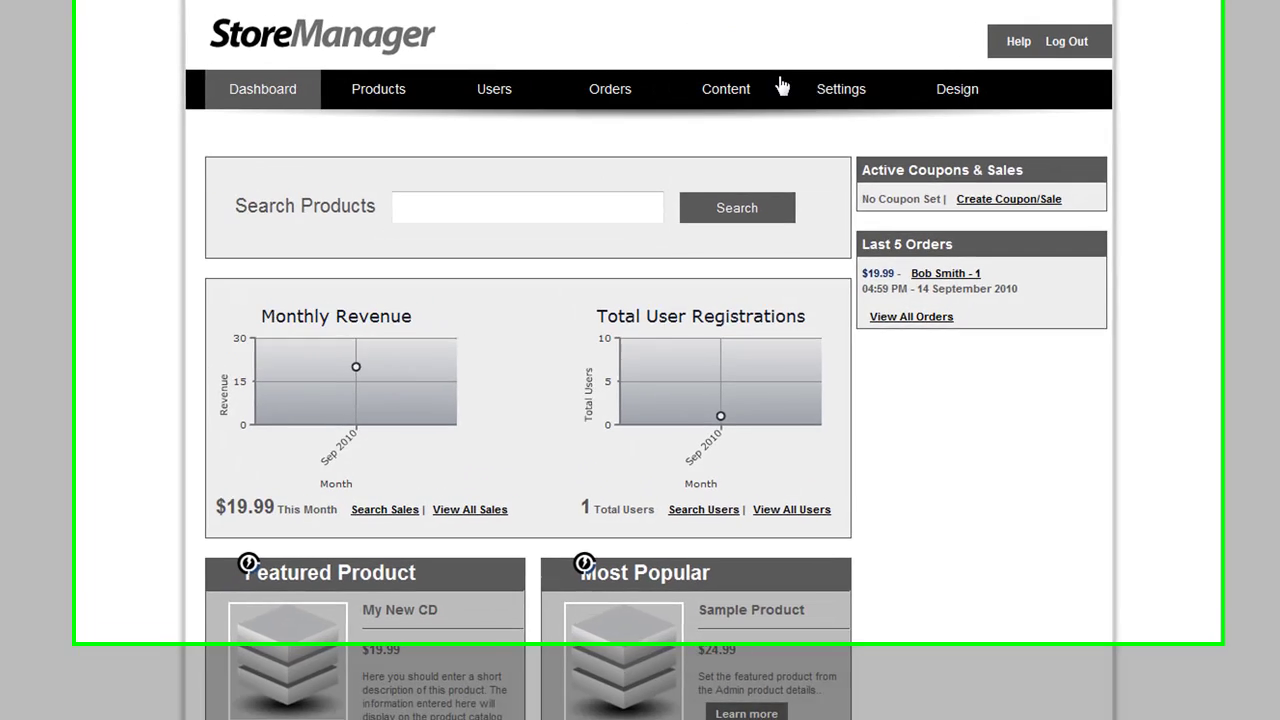
# Step: Set the payment gateway to Paypal Standard in Payment Gateway Settings
pyautogui.click(832, 81)
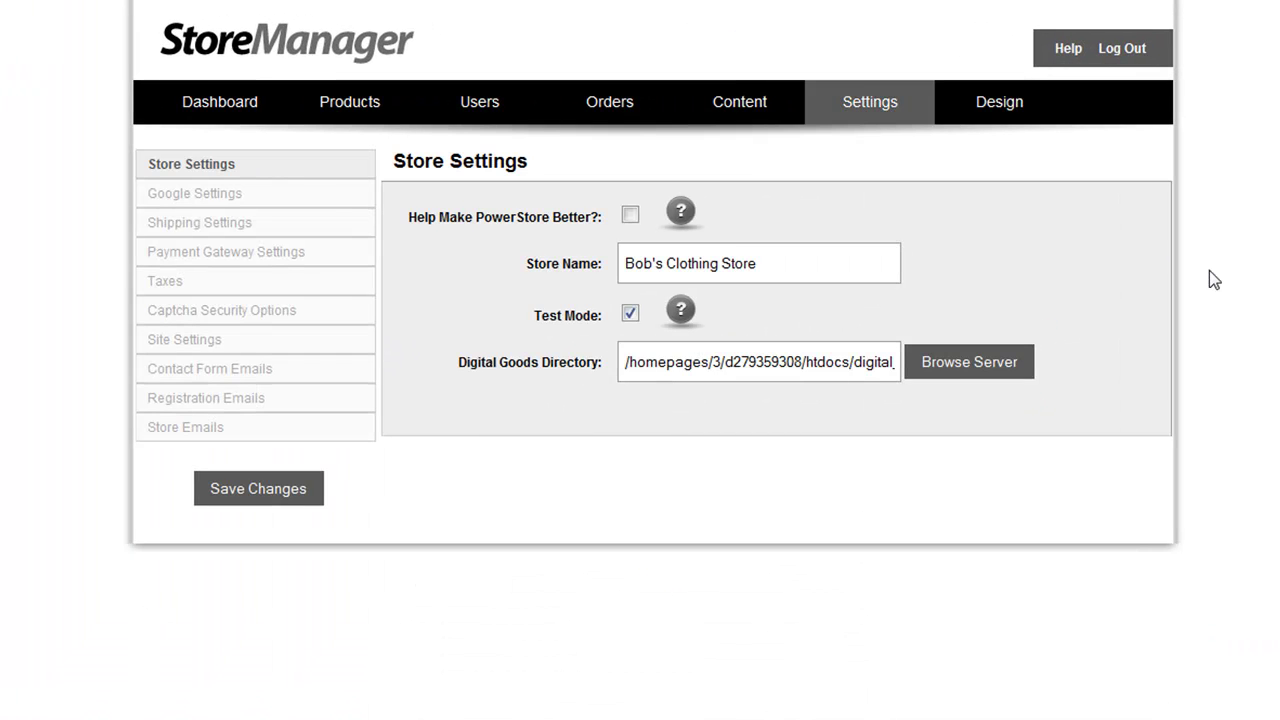
pyautogui.click(282, 252)
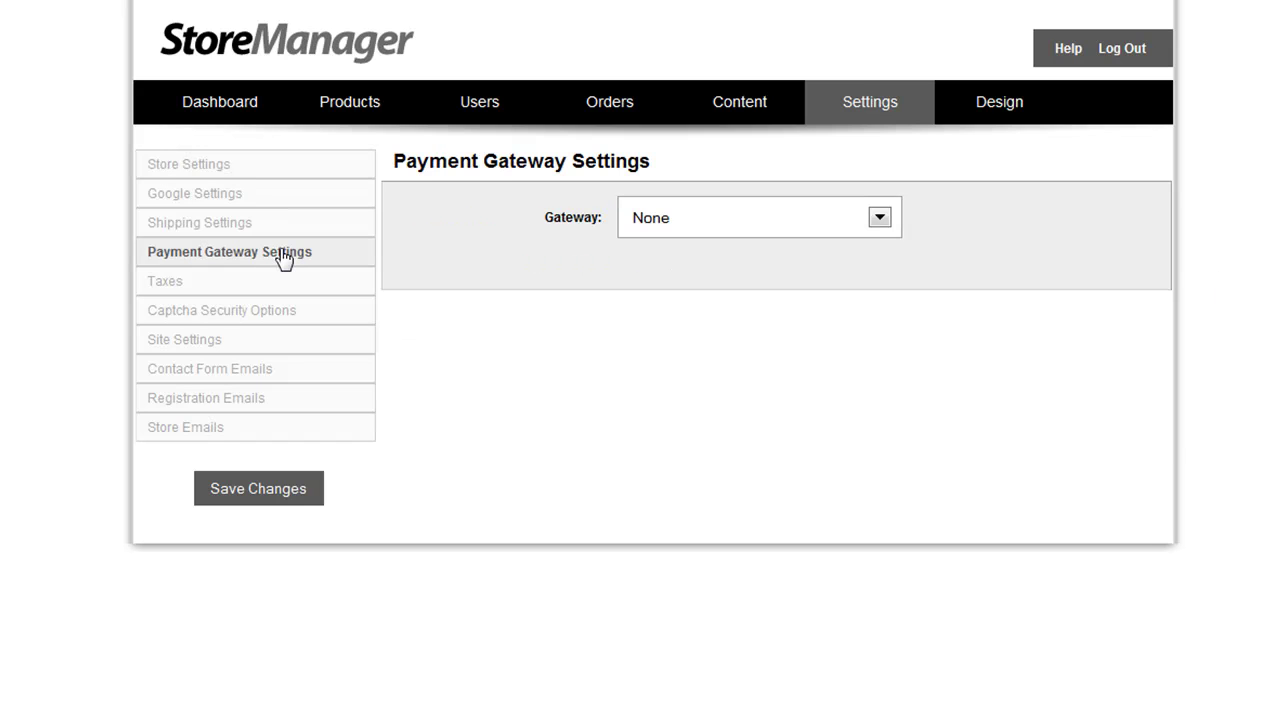
pyautogui.click(879, 220)
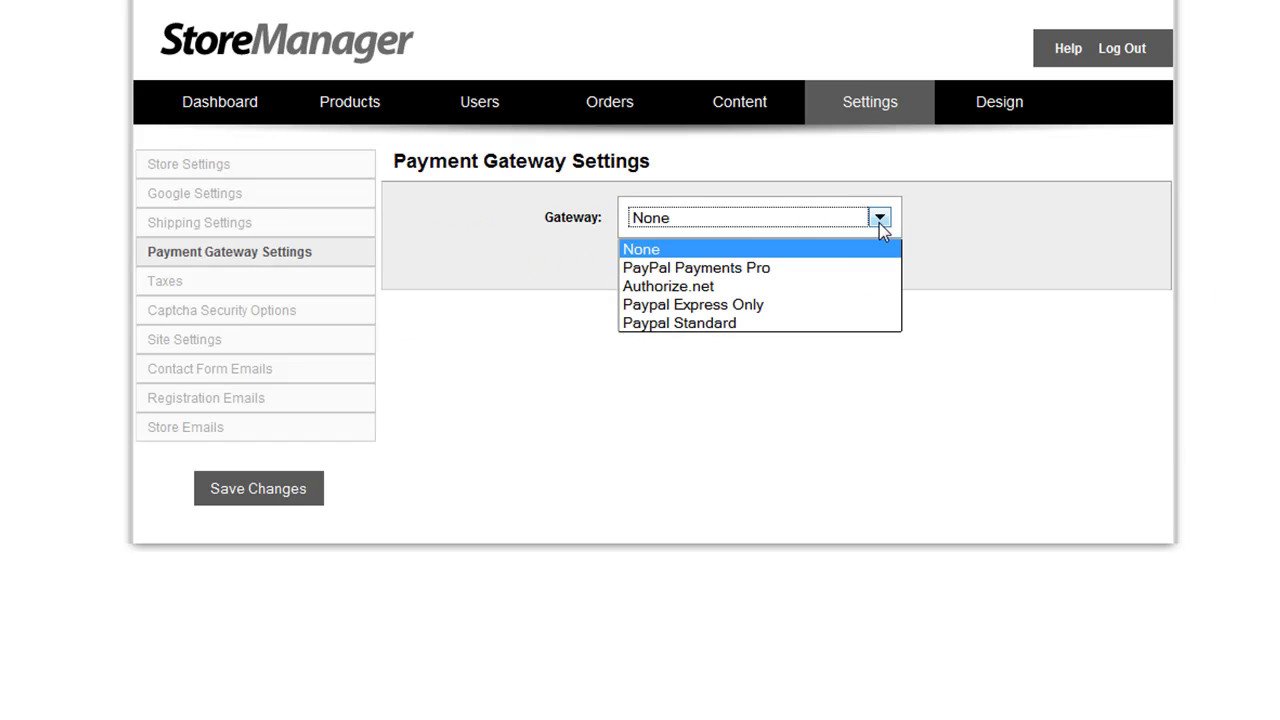
pyautogui.click(710, 325)
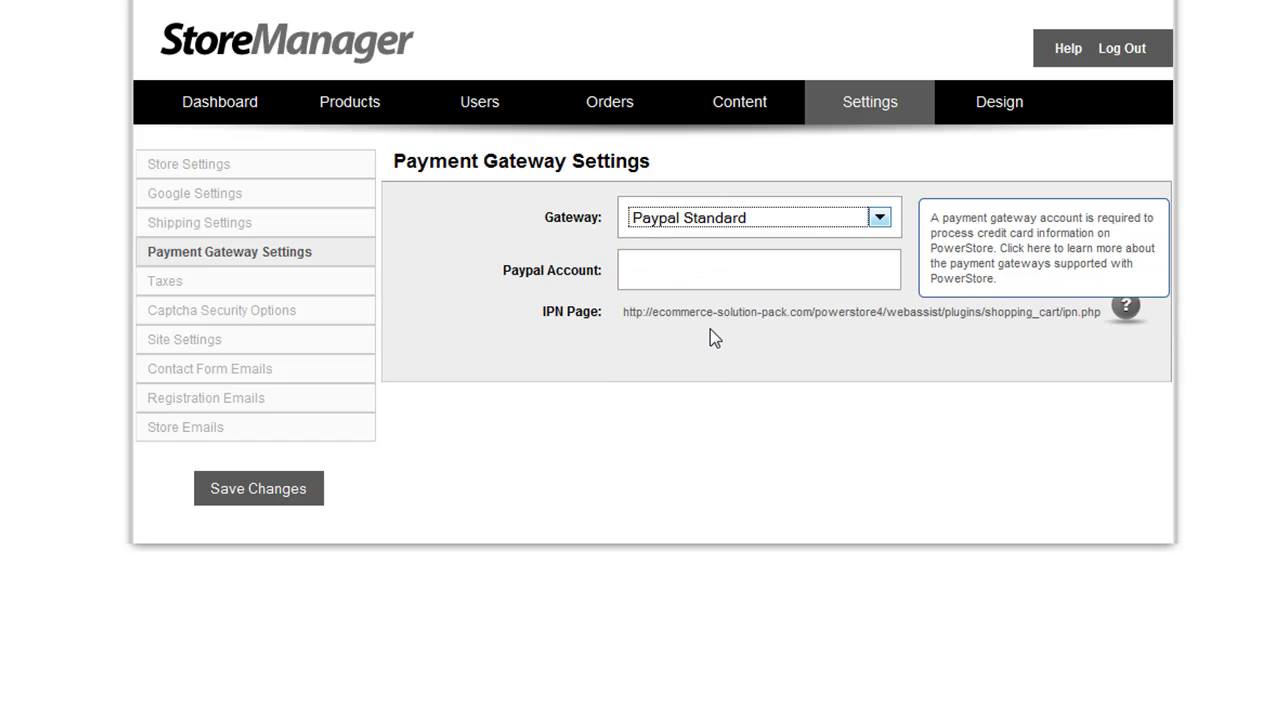
pyautogui.click(936, 398)
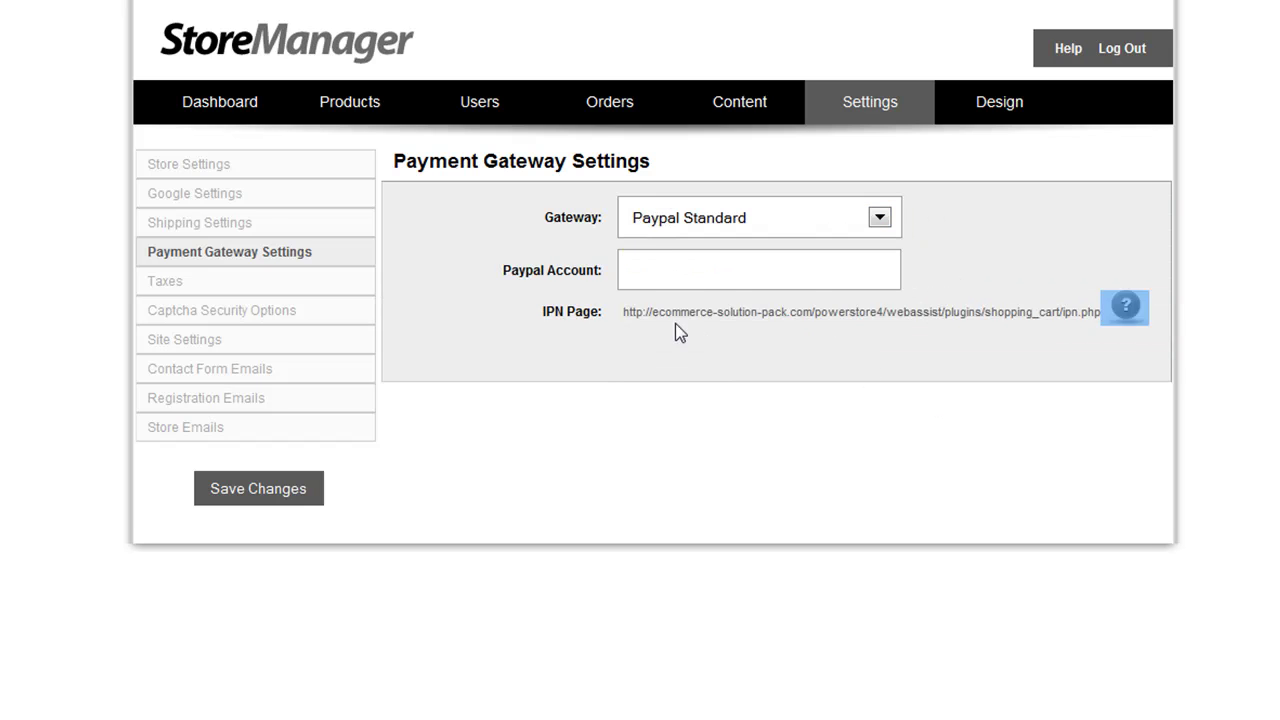
# Step: Copy the IPN Page URL and go to the Design theme page
pyautogui.moveTo(625, 313); pyautogui.dragTo(1094, 311)
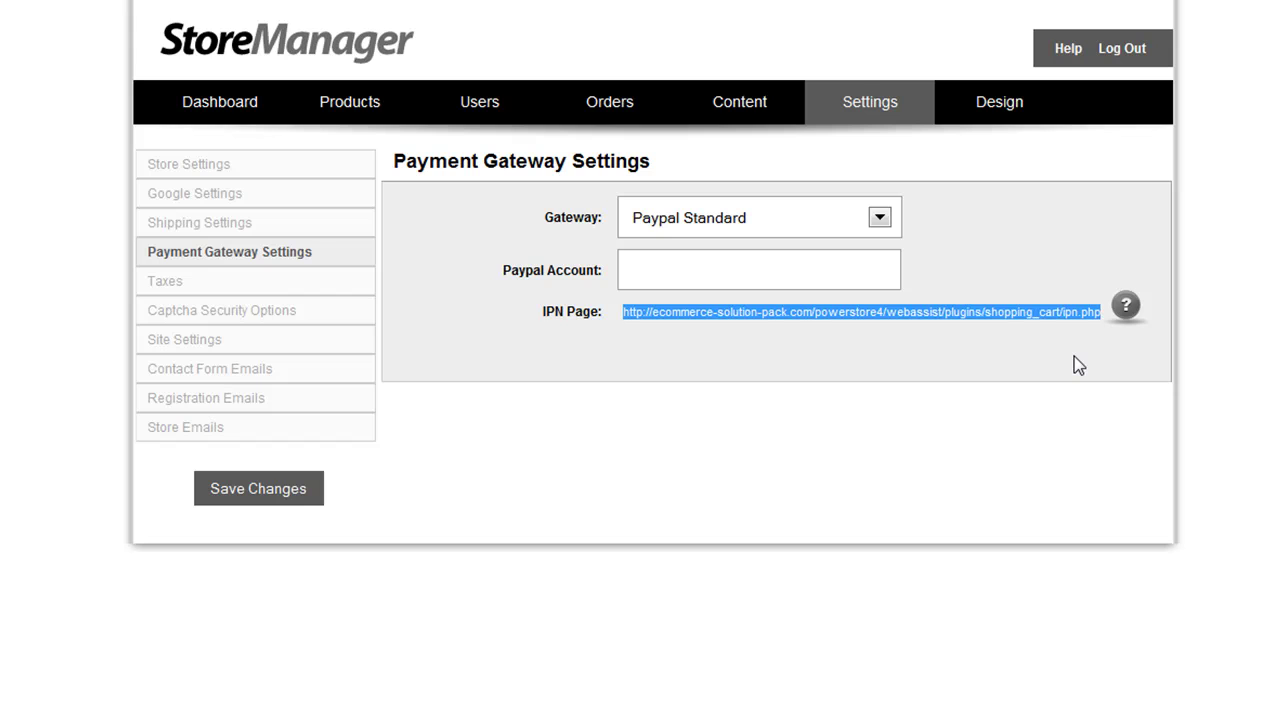
pyautogui.click(701, 483)
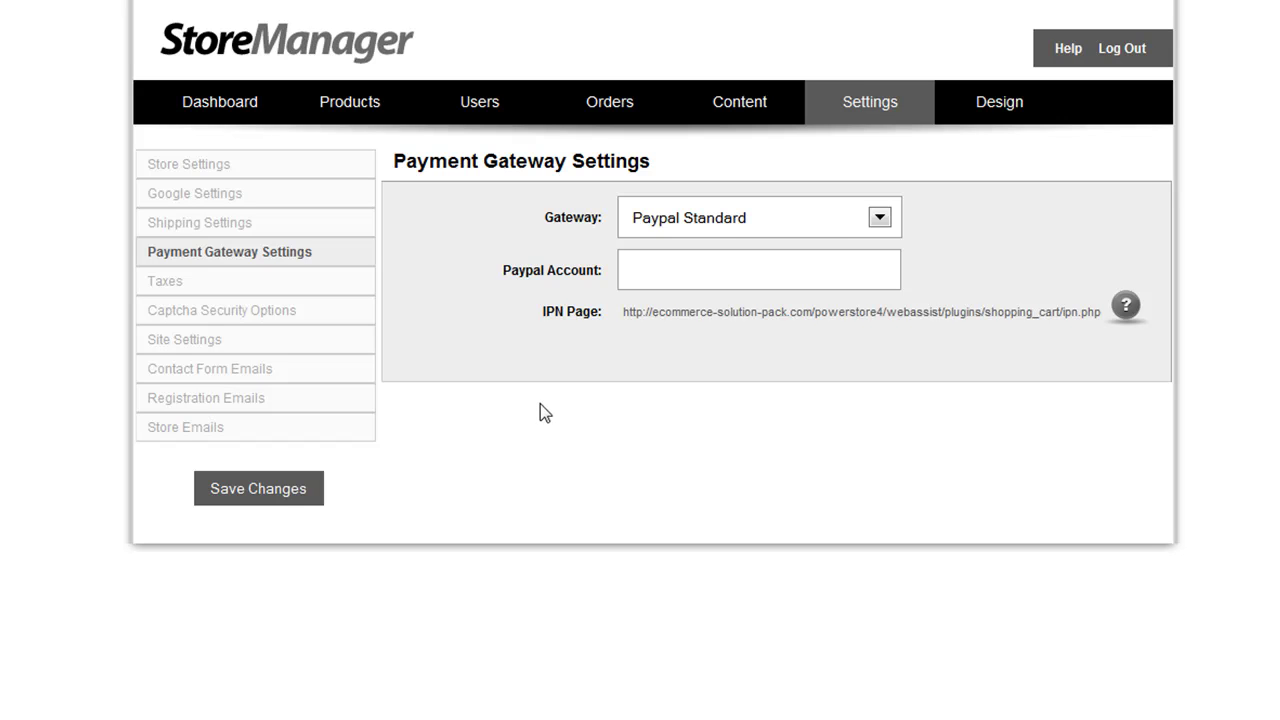
pyautogui.click(975, 125)
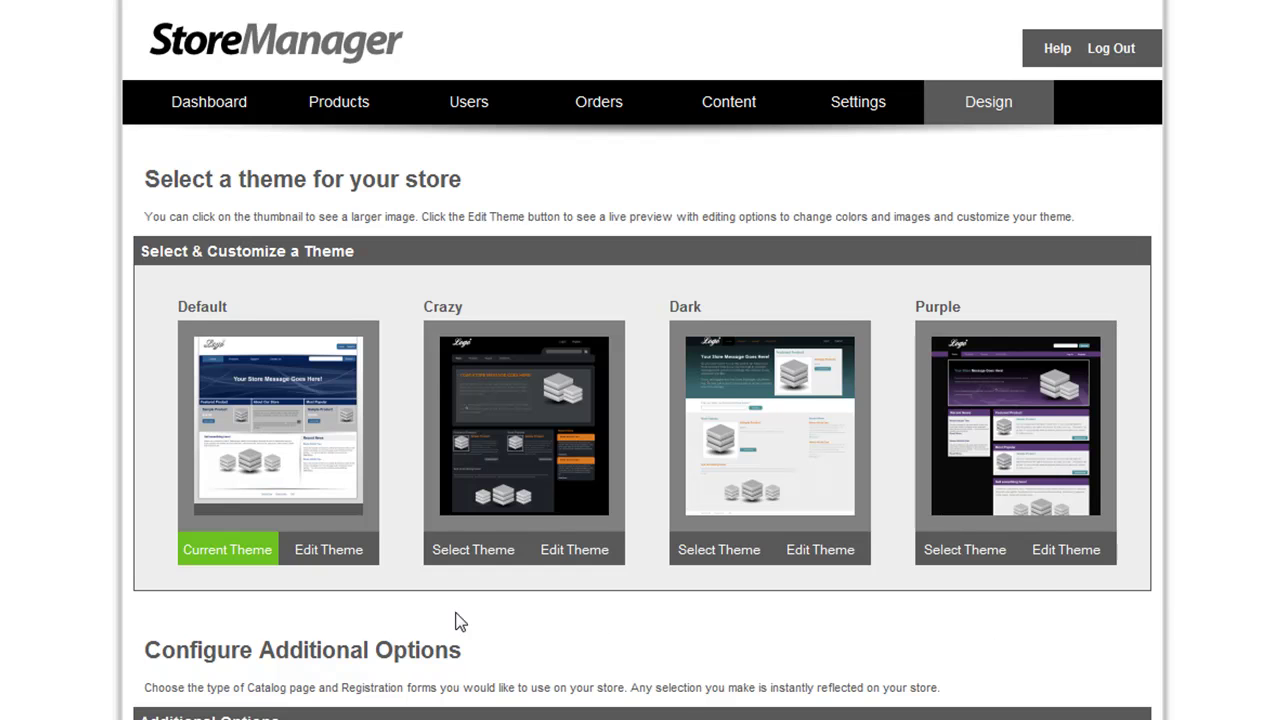
# Step: Shift all of the Default theme's colours from blue to olive in the live editor
pyautogui.click(345, 562)
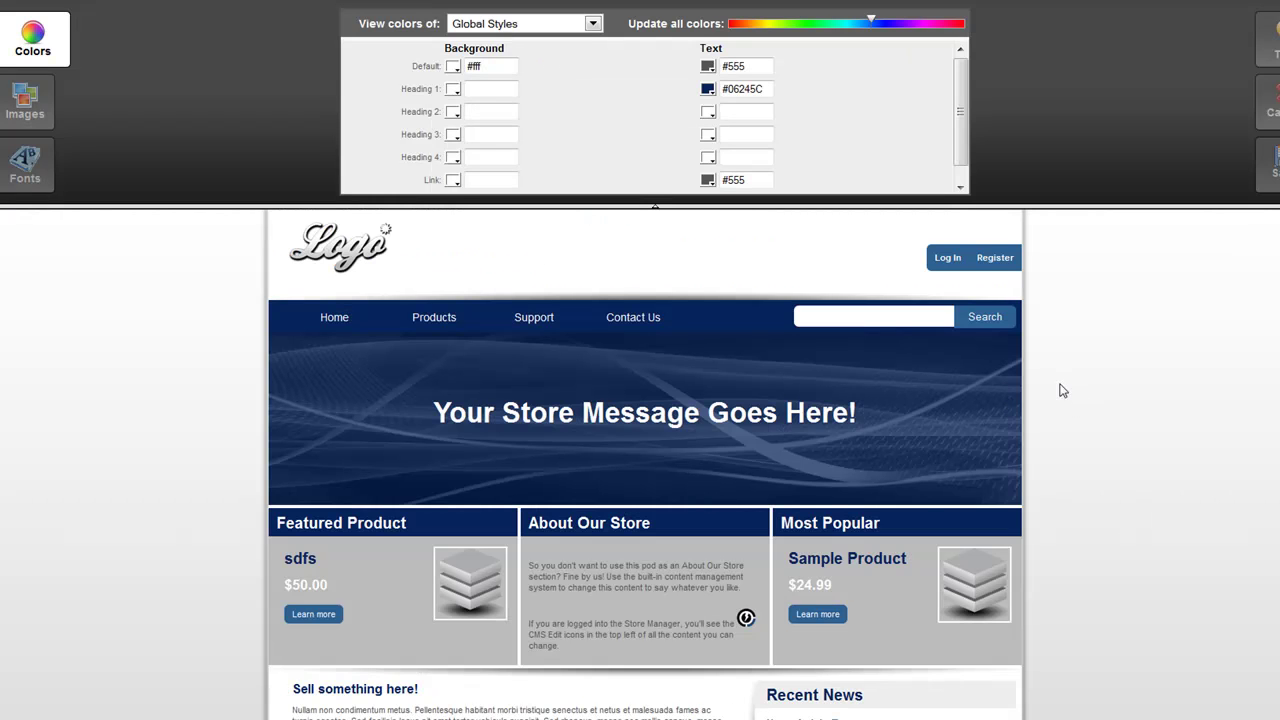
pyautogui.moveTo(871, 24); pyautogui.dragTo(806, 27)
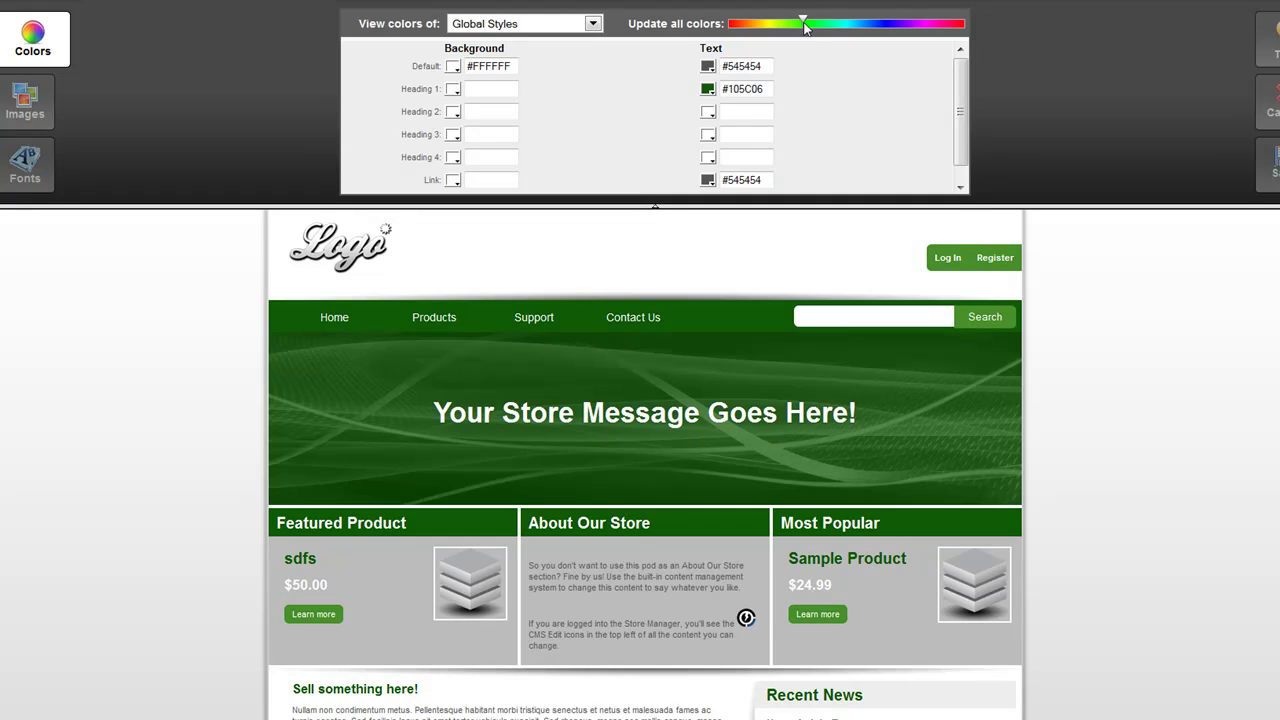
pyautogui.moveTo(812, 30); pyautogui.dragTo(766, 24)
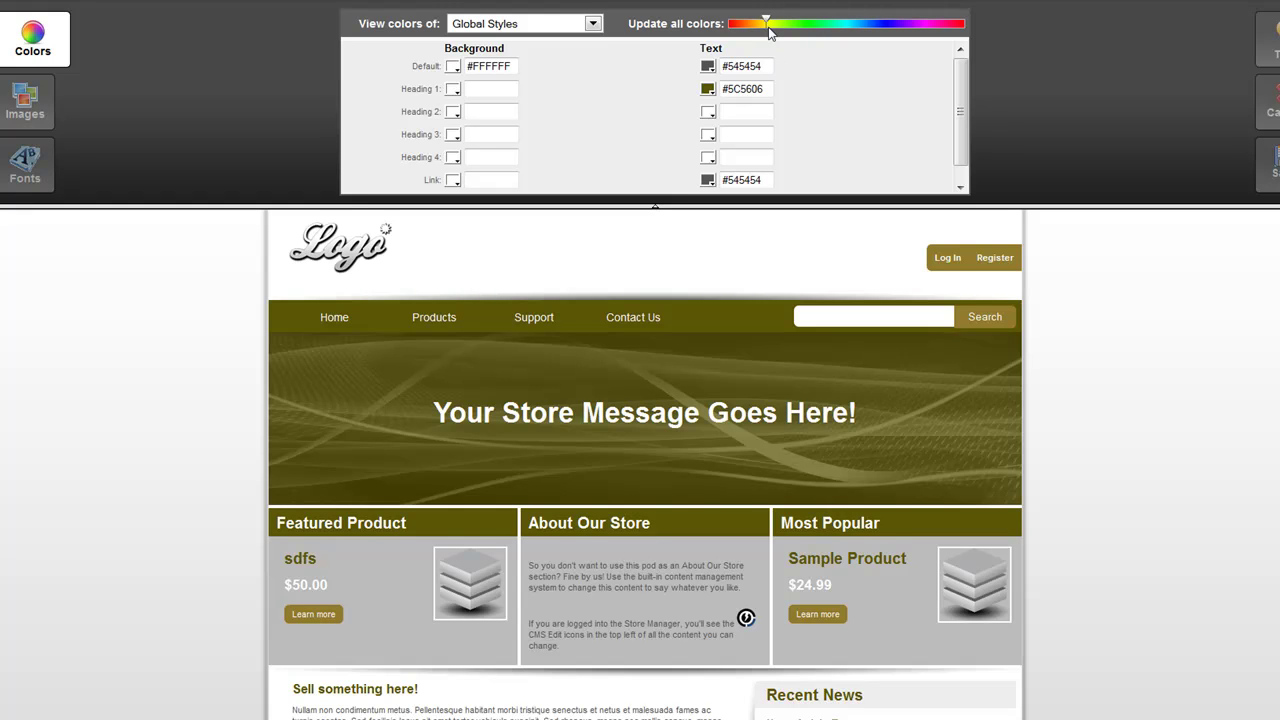
# Step: Make the menu text pink #c248af, preview the Products page, and open the logo image settings
pyautogui.click(593, 24)
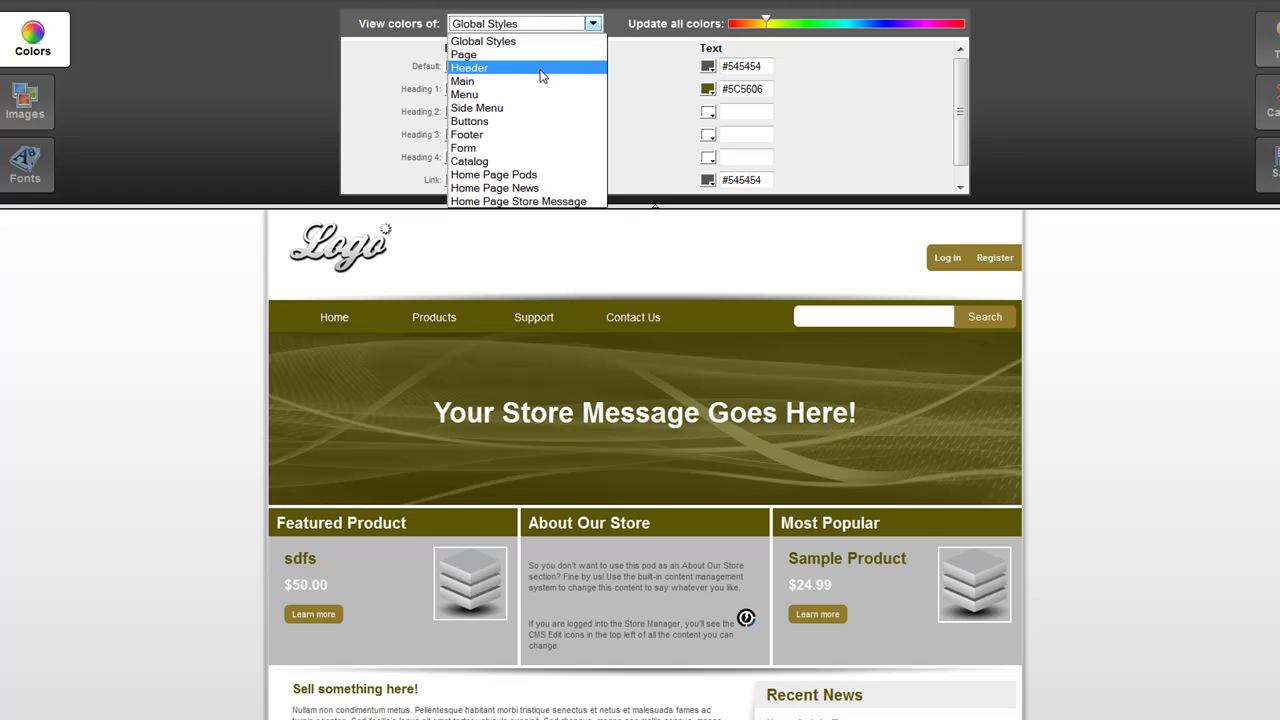
pyautogui.click(531, 92)
pyautogui.click(716, 66)
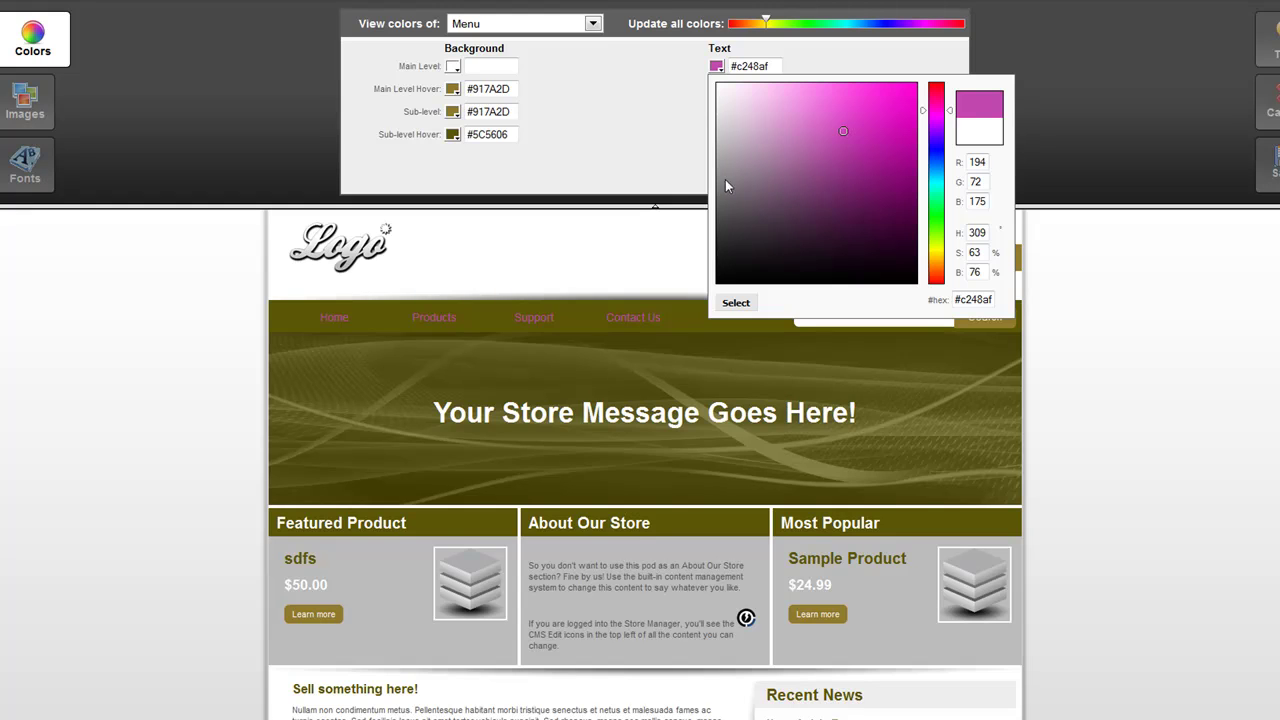
pyautogui.click(736, 304)
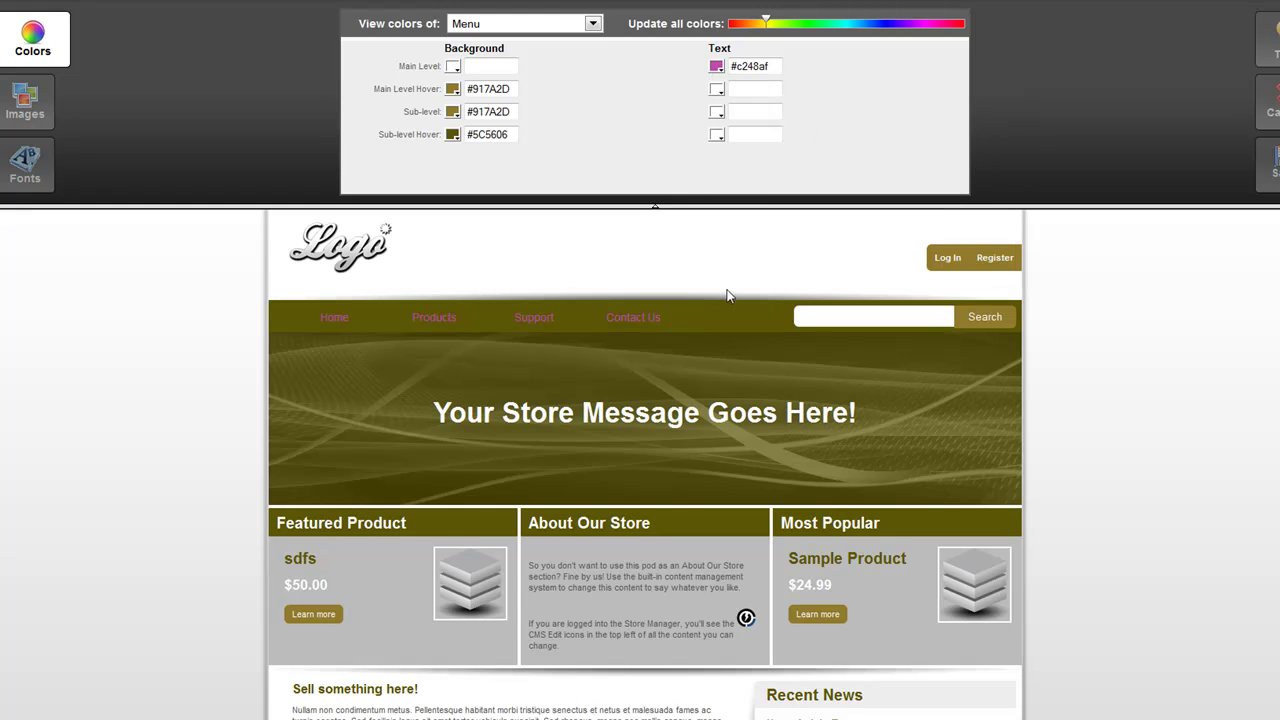
pyautogui.click(425, 320)
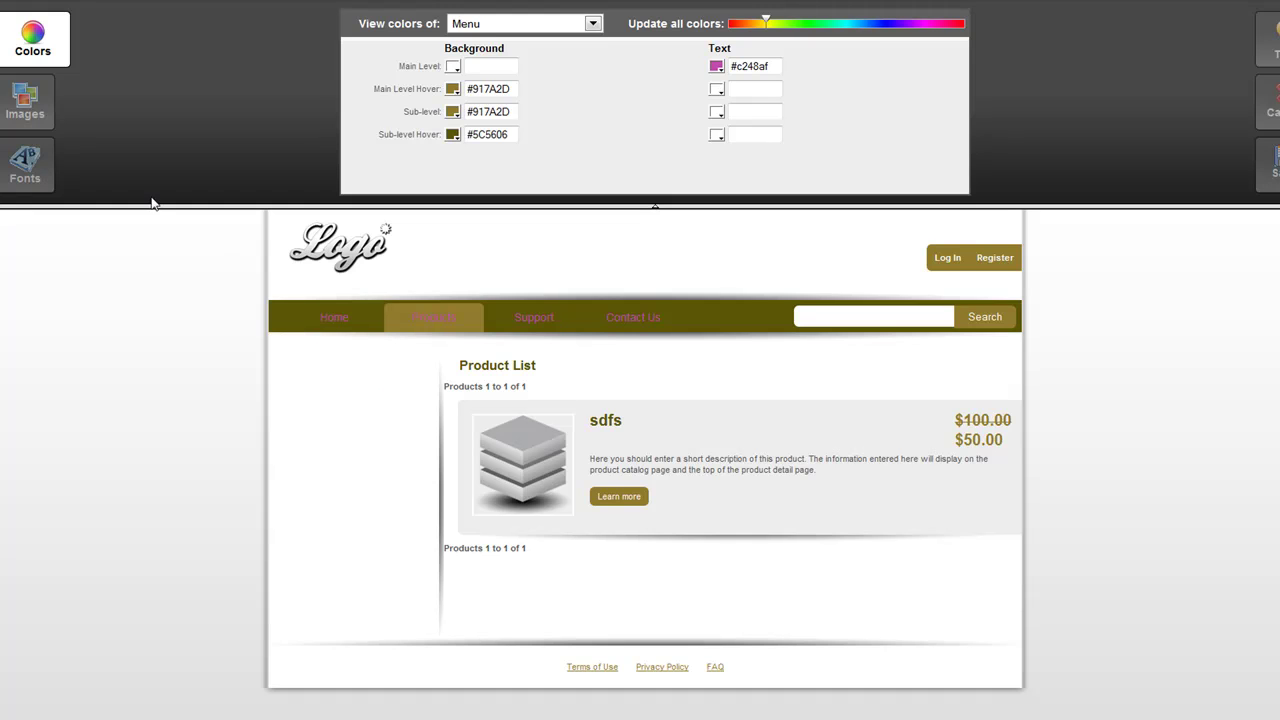
pyautogui.click(33, 105)
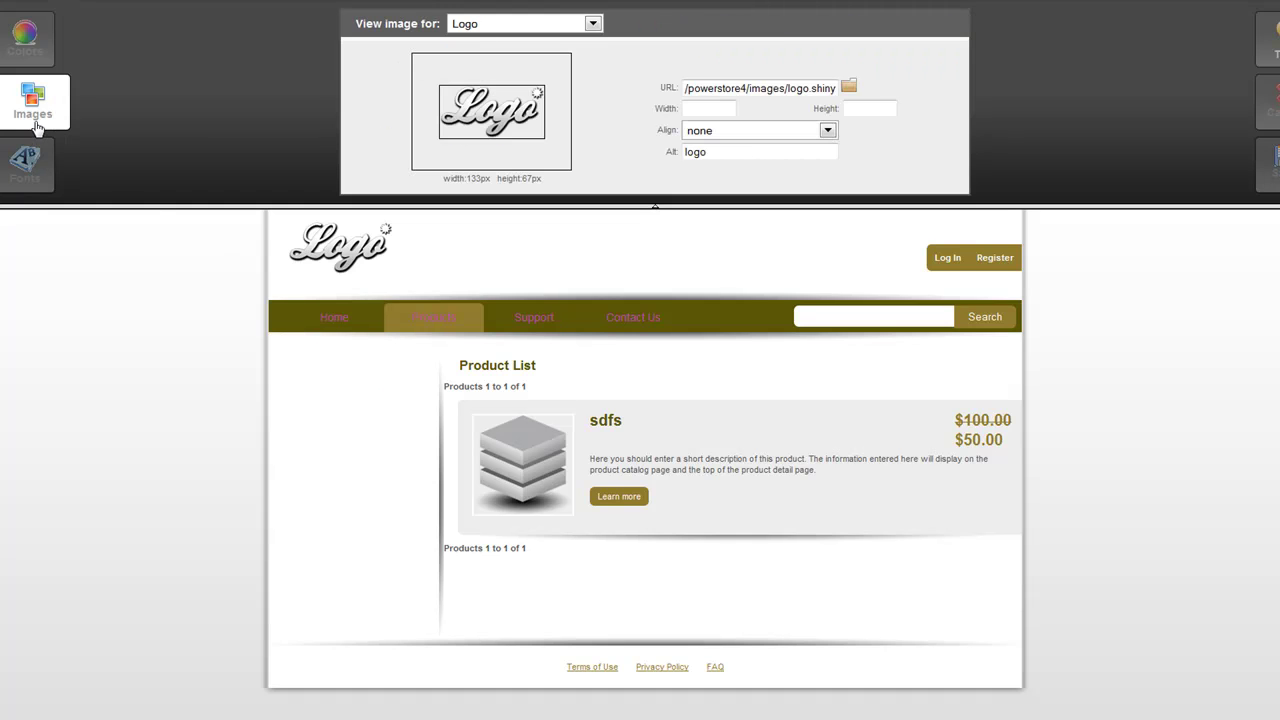
# Step: Set the theme's Default Face font to Verdana, Geneva, sans-serif
pyautogui.click(505, 24)
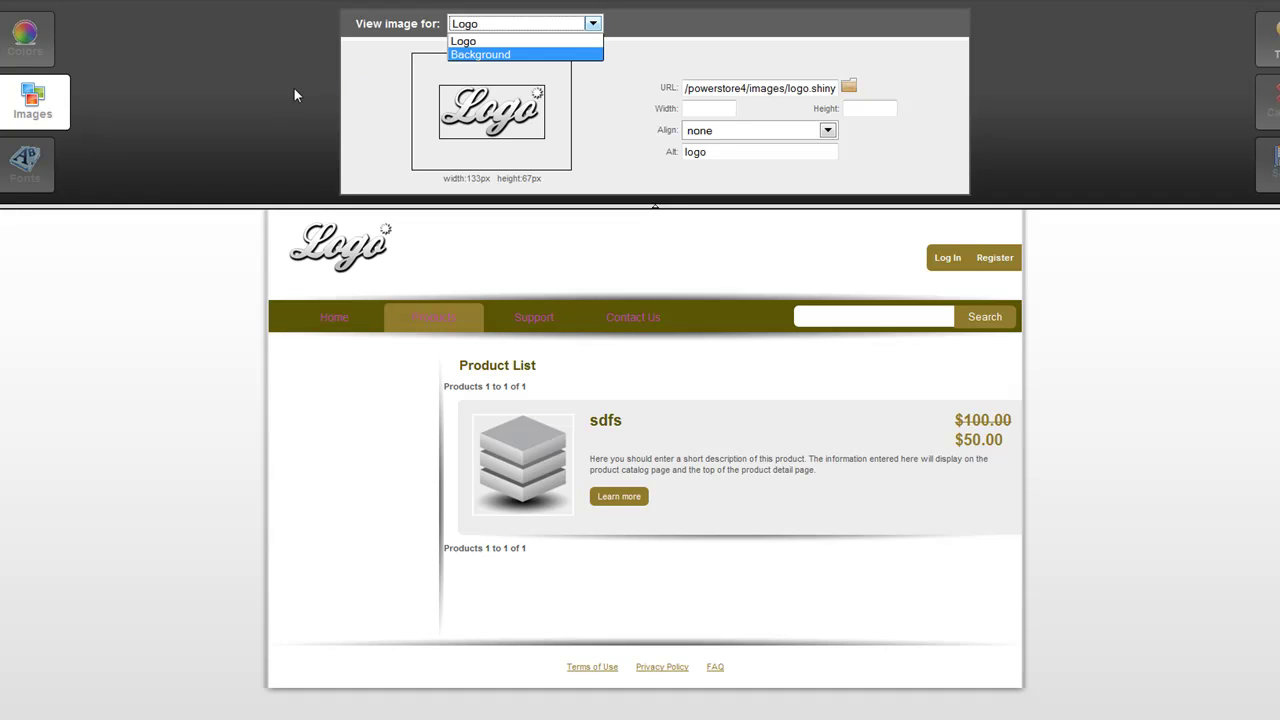
pyautogui.click(170, 125)
pyautogui.click(55, 158)
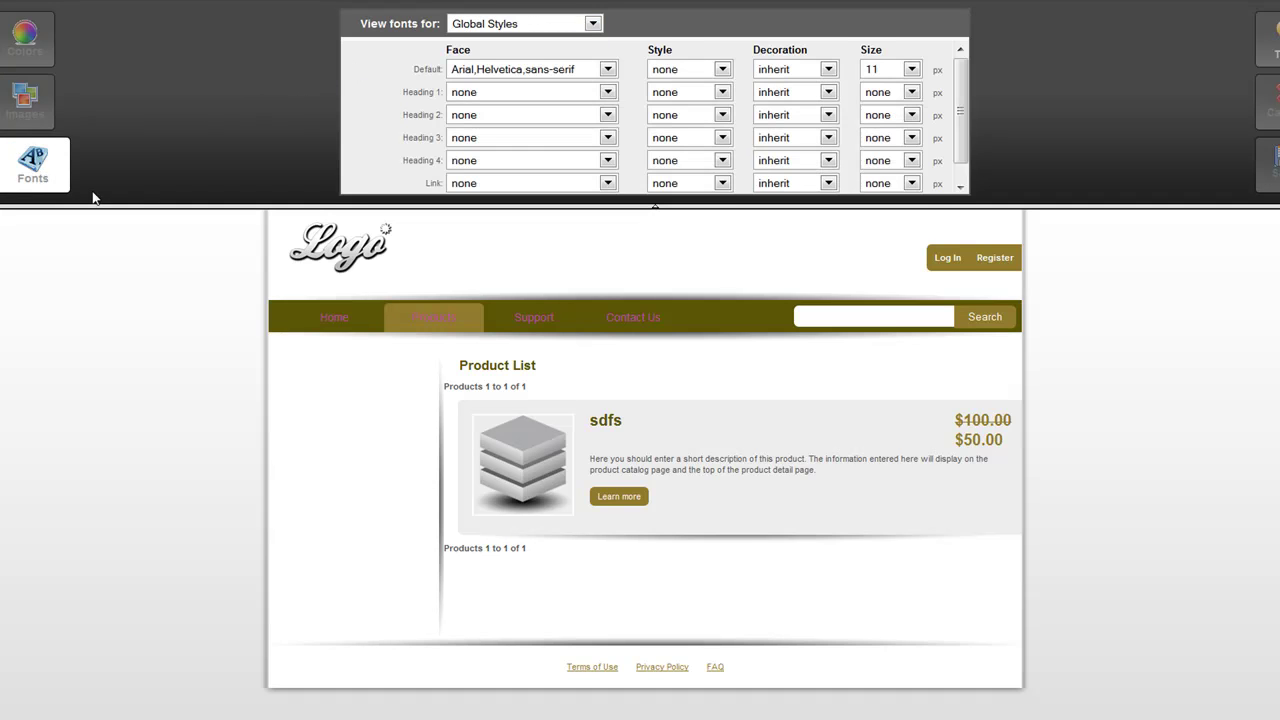
pyautogui.click(505, 70)
pyautogui.click(510, 111)
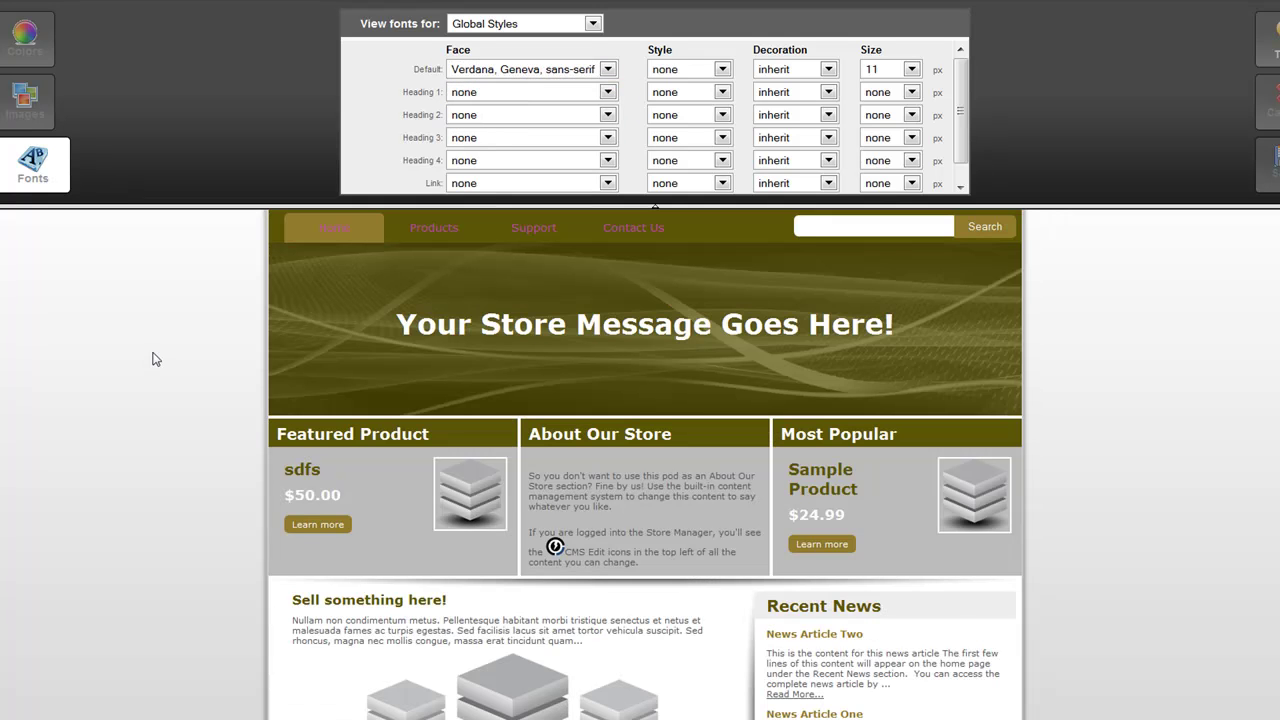
pyautogui.scroll(-3, 172, 346)
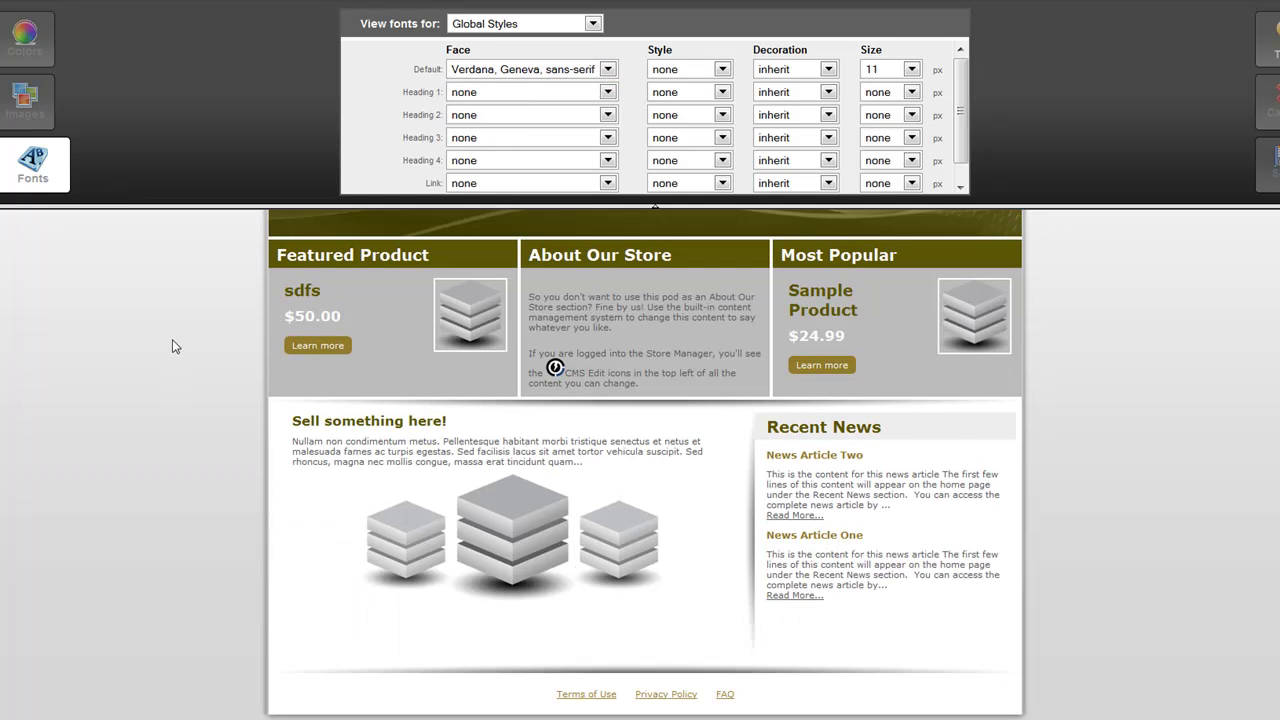
pyautogui.scroll(3, 214, 312)
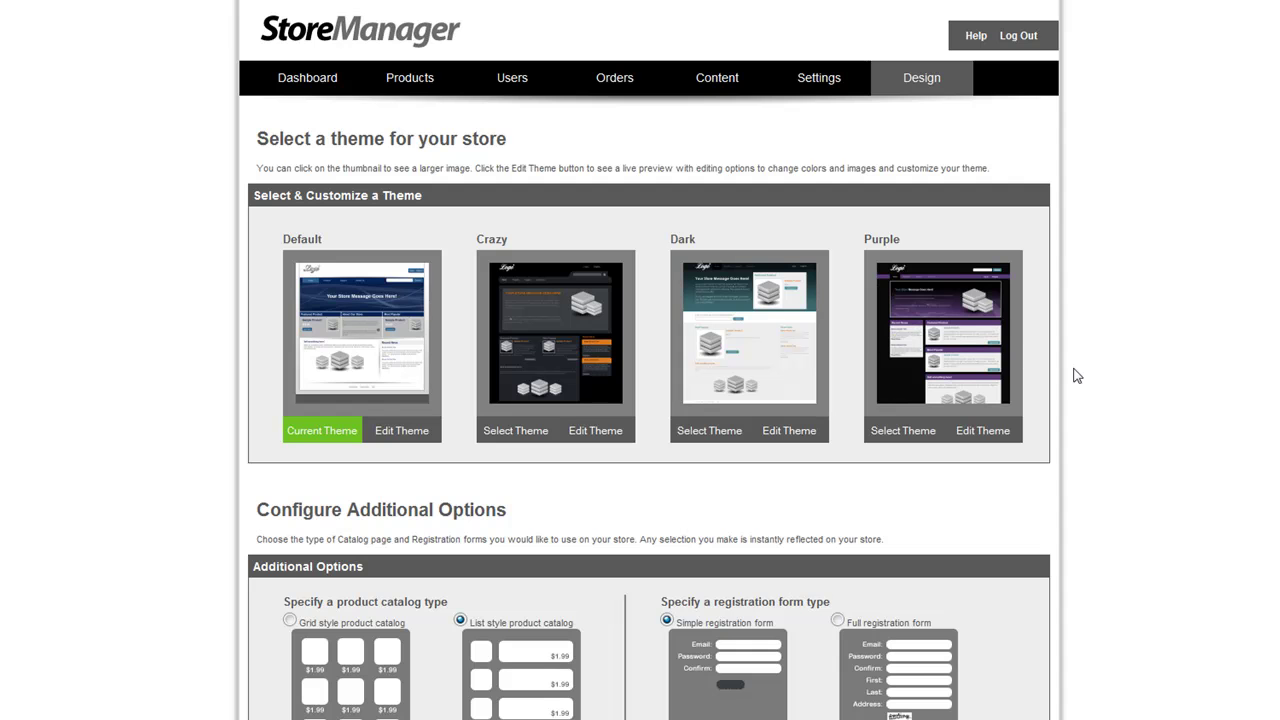
pyautogui.scroll(-2, 1054, 376)
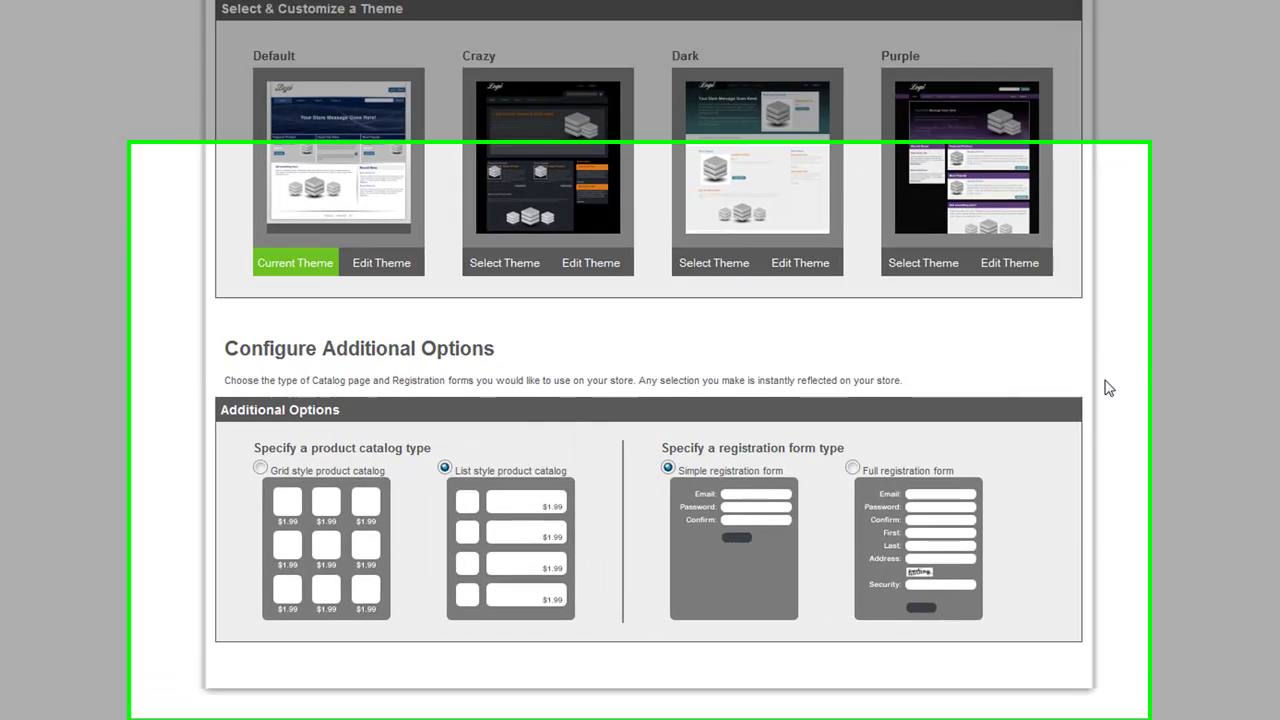